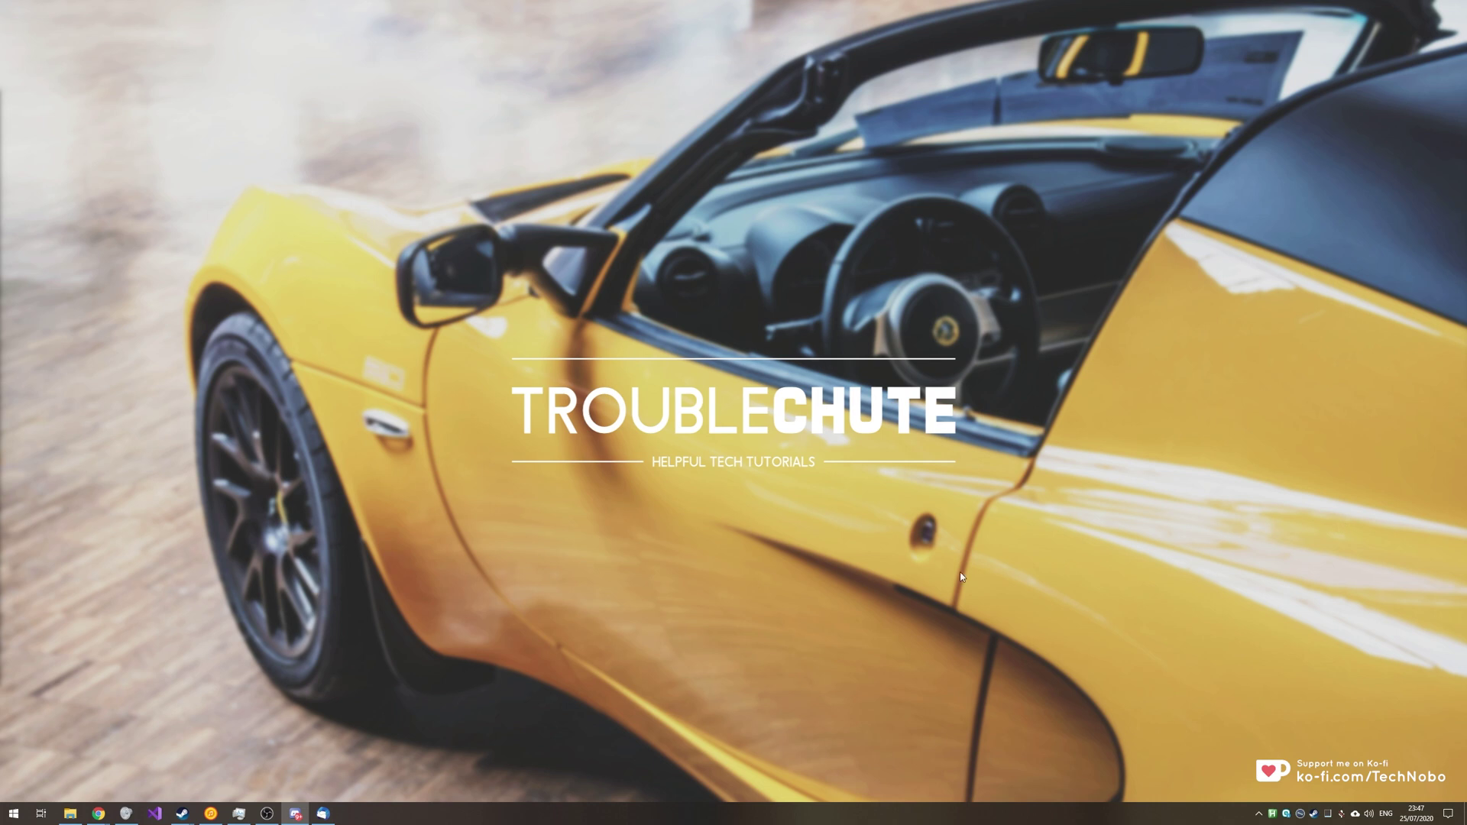
# Step: Bring Thunderbird forward and look through each account in the folder pane
pyautogui.click(329, 816)
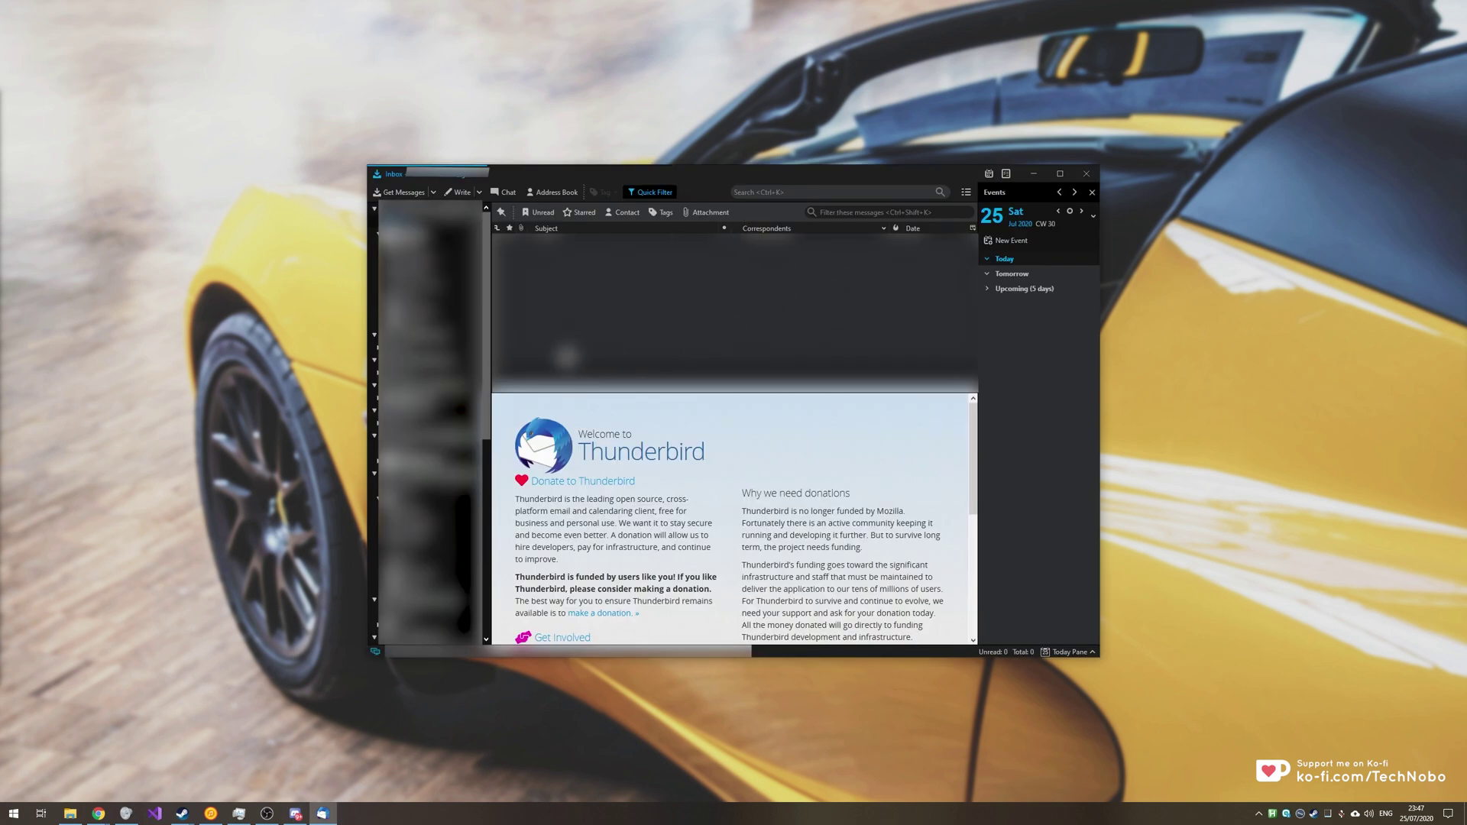
pyautogui.click(420, 334)
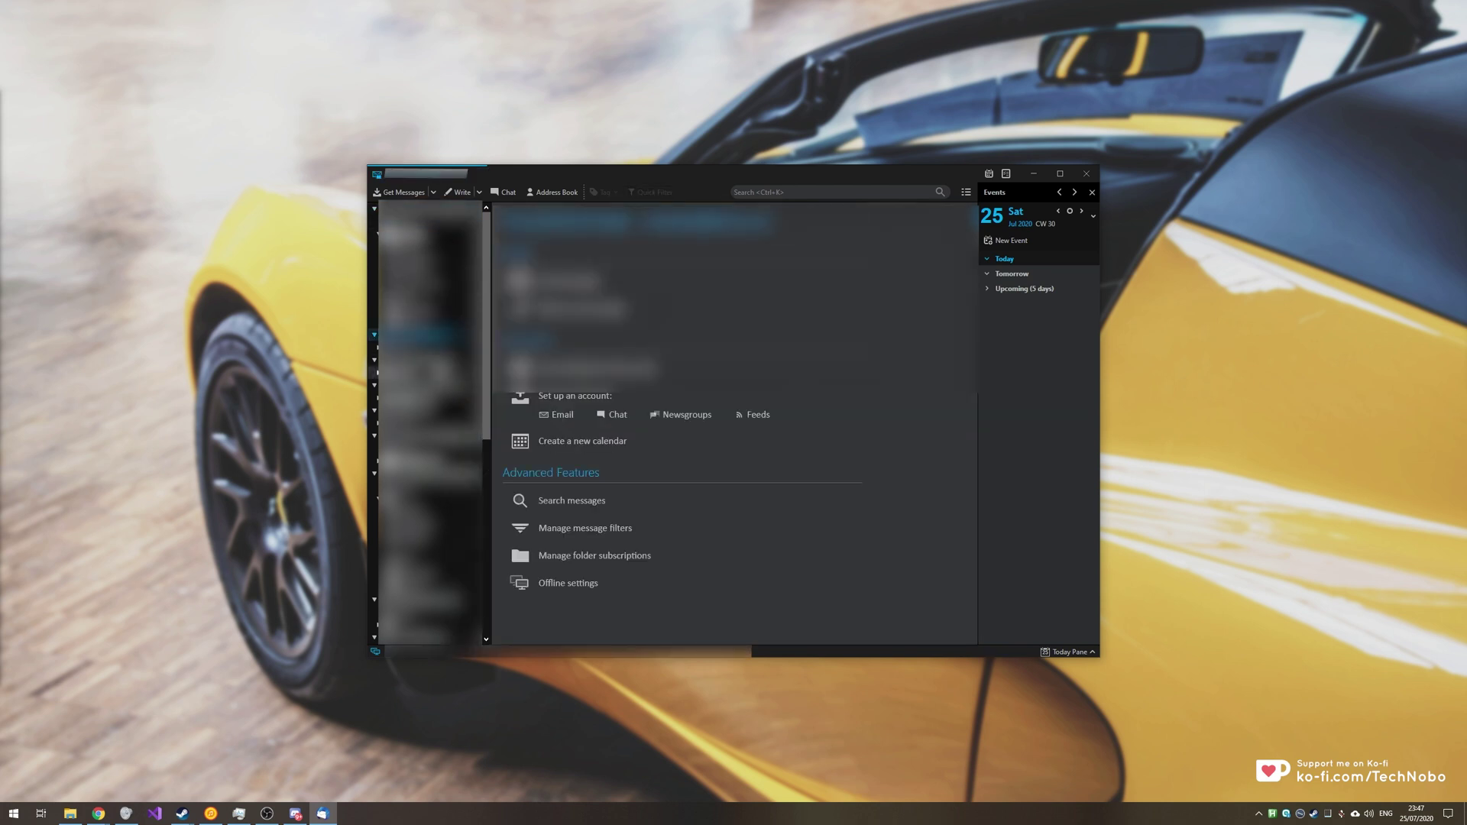
pyautogui.click(421, 436)
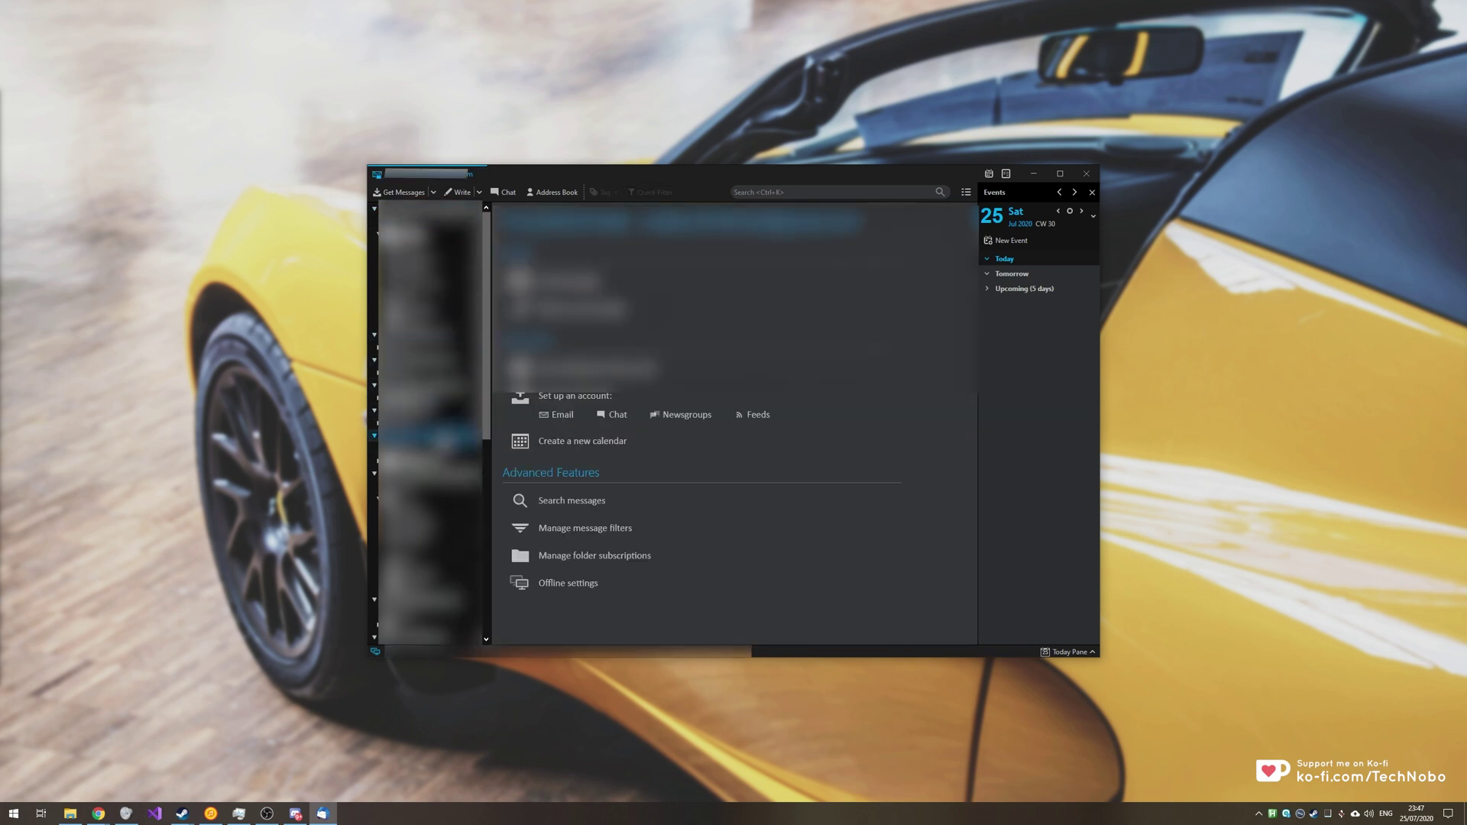
pyautogui.click(420, 473)
pyautogui.click(421, 210)
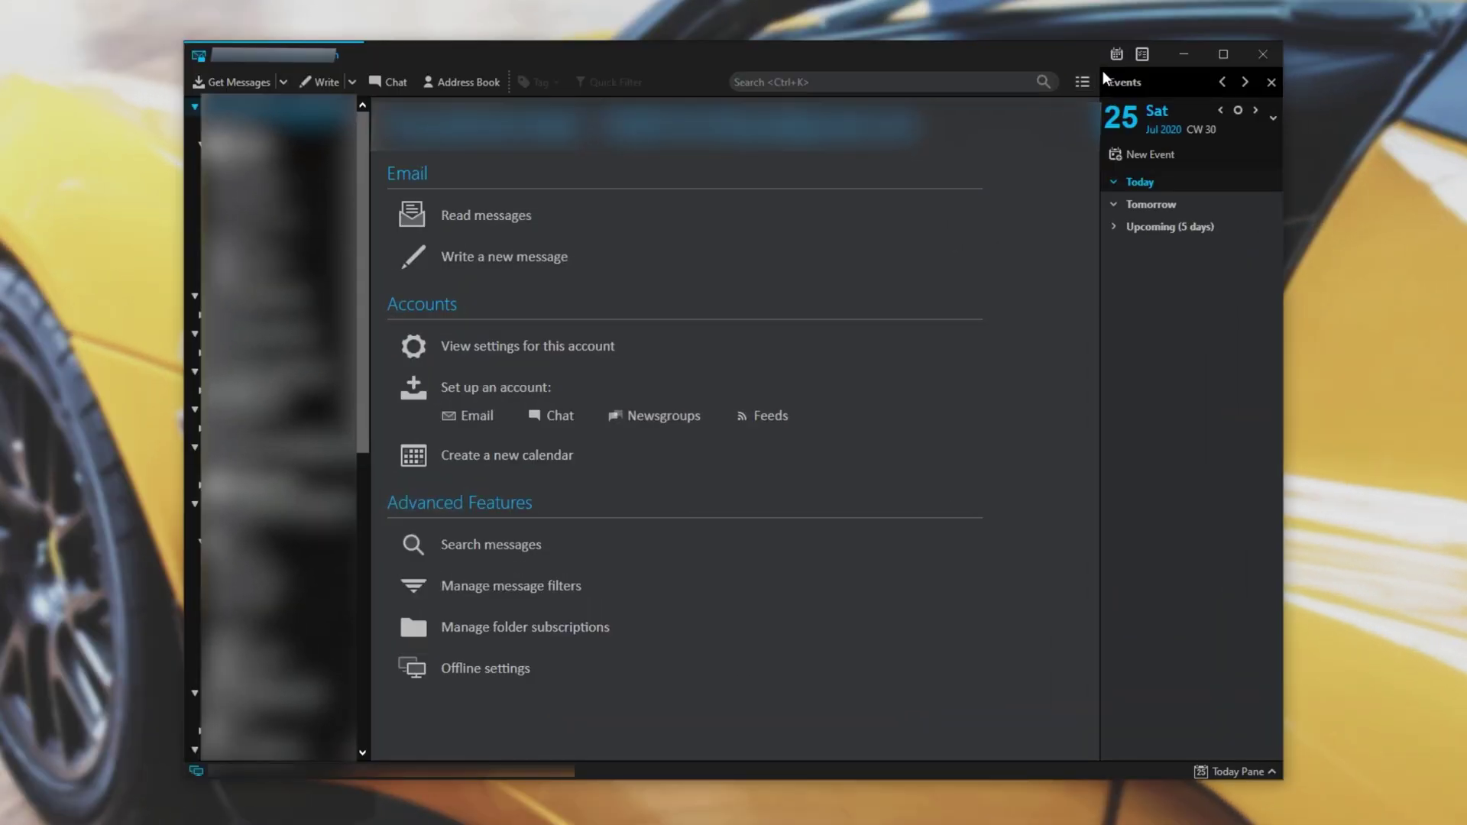
# Step: Open Help > Troubleshooting Information from the ☰ menu
pyautogui.click(1080, 82)
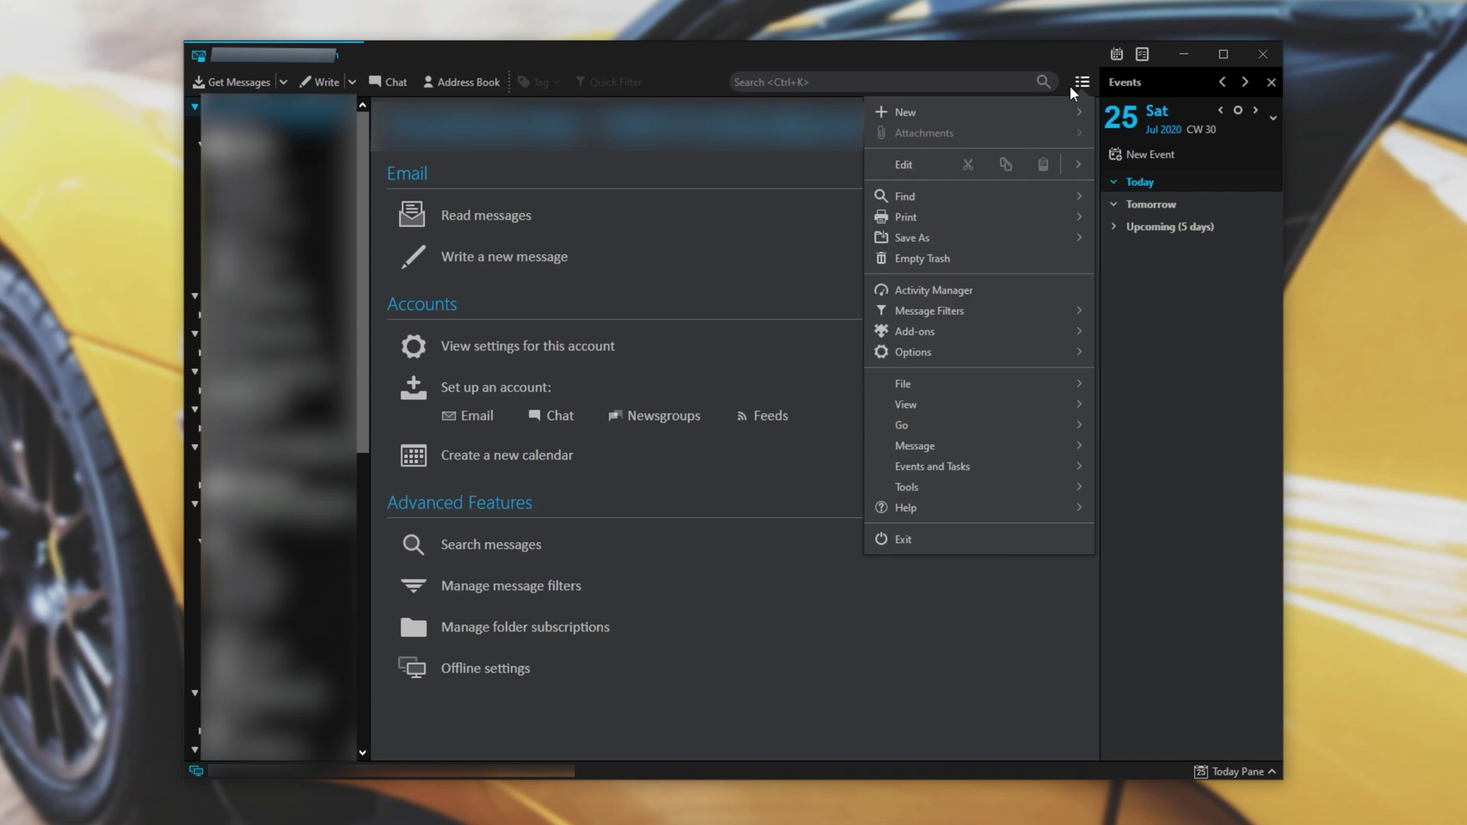
pyautogui.click(945, 506)
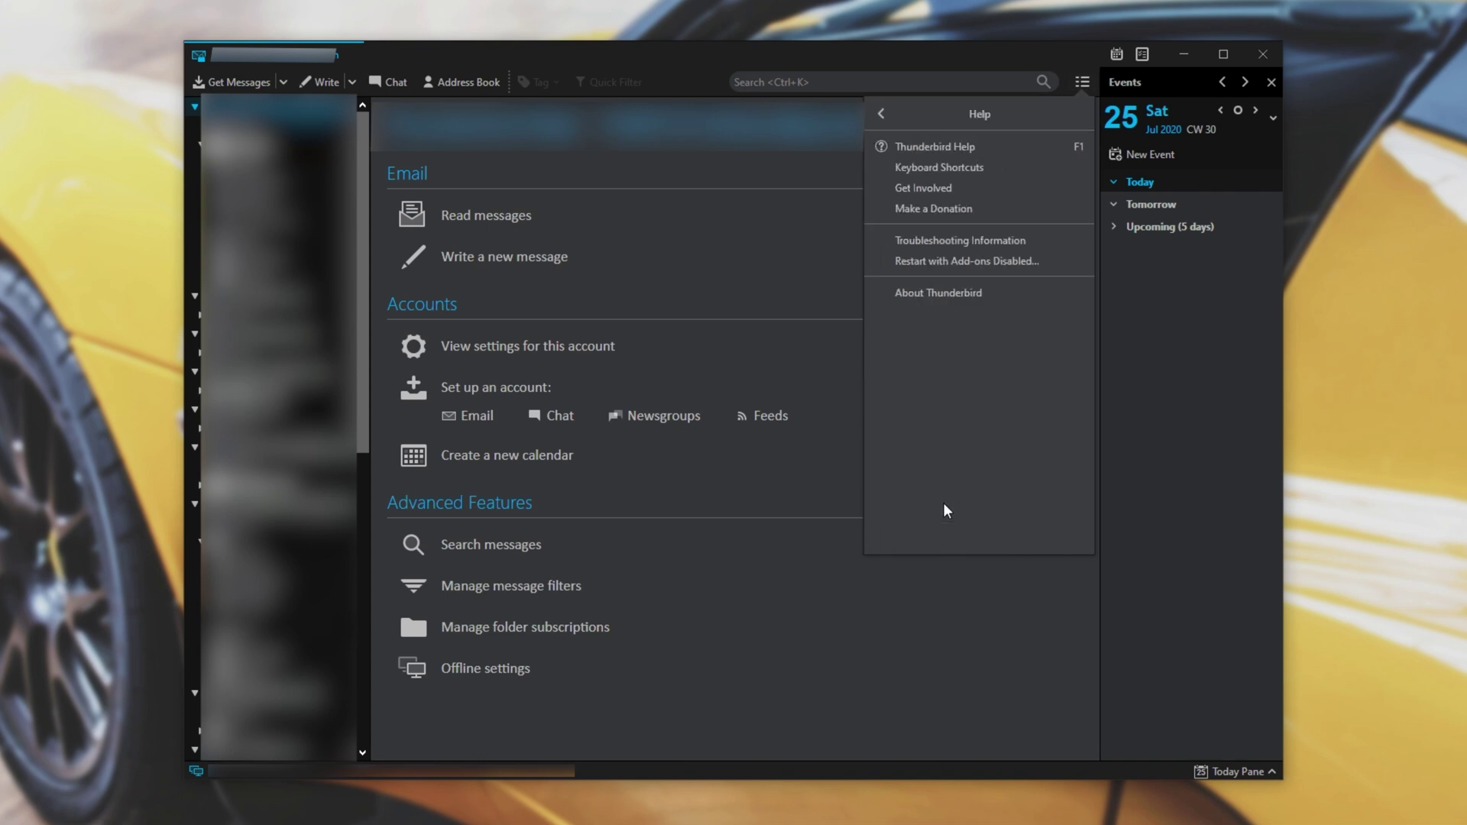
pyautogui.click(988, 240)
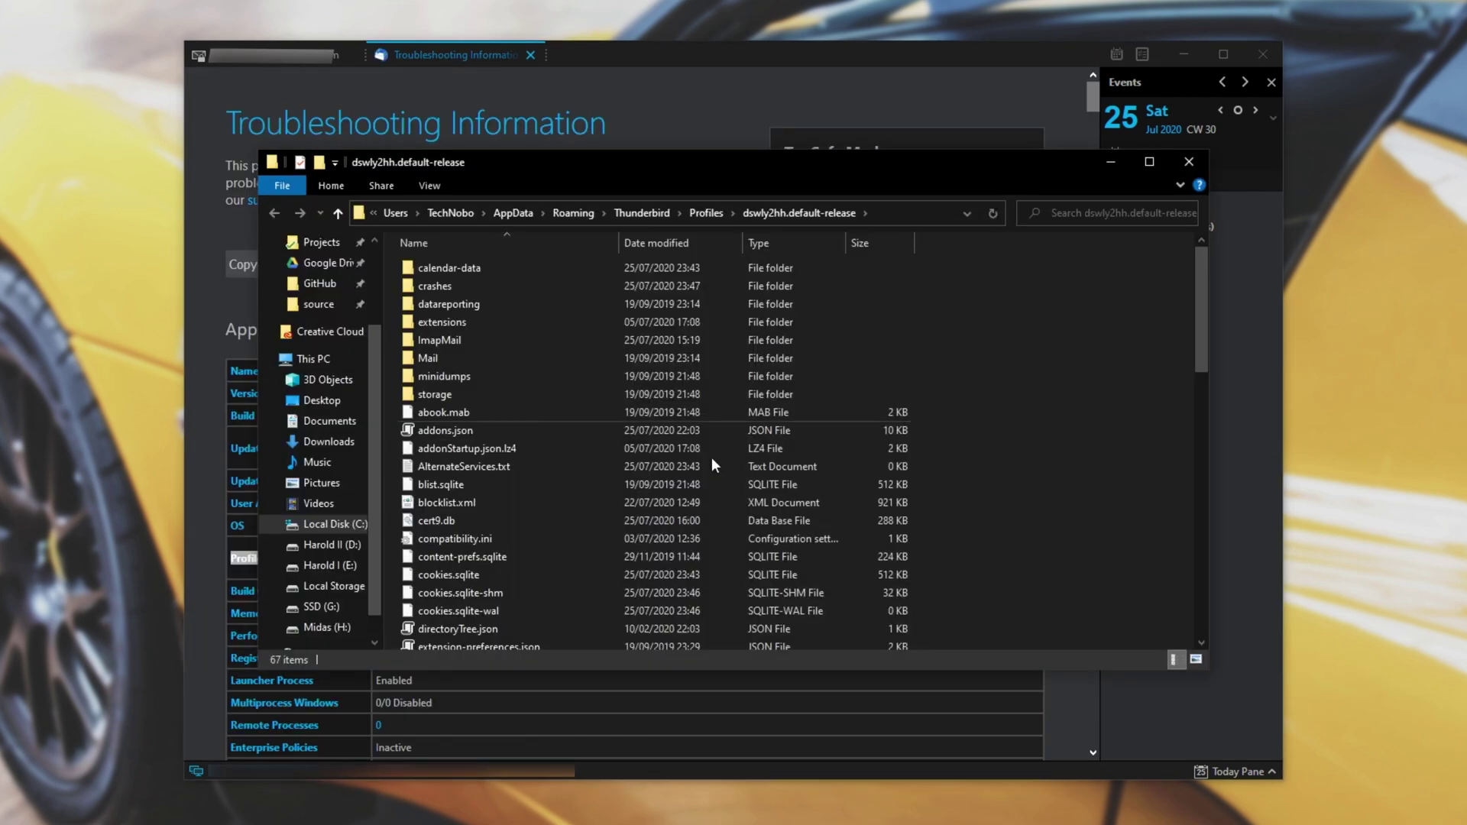
# Step: Close Thunderbird and climb from the profile through Profiles and Thunderbird up to AppData\Roaming
pyautogui.click(1252, 55)
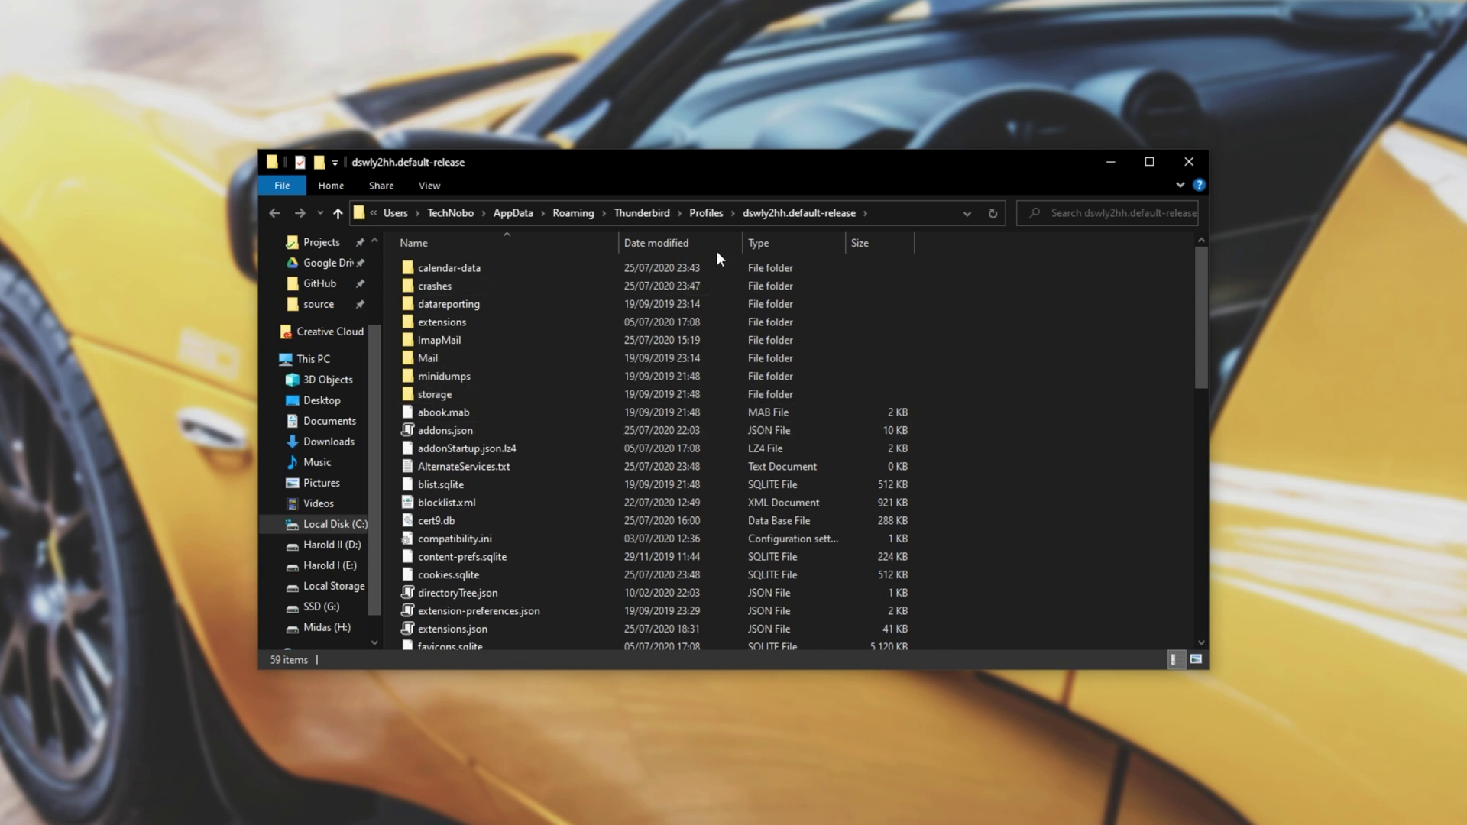
pyautogui.click(705, 213)
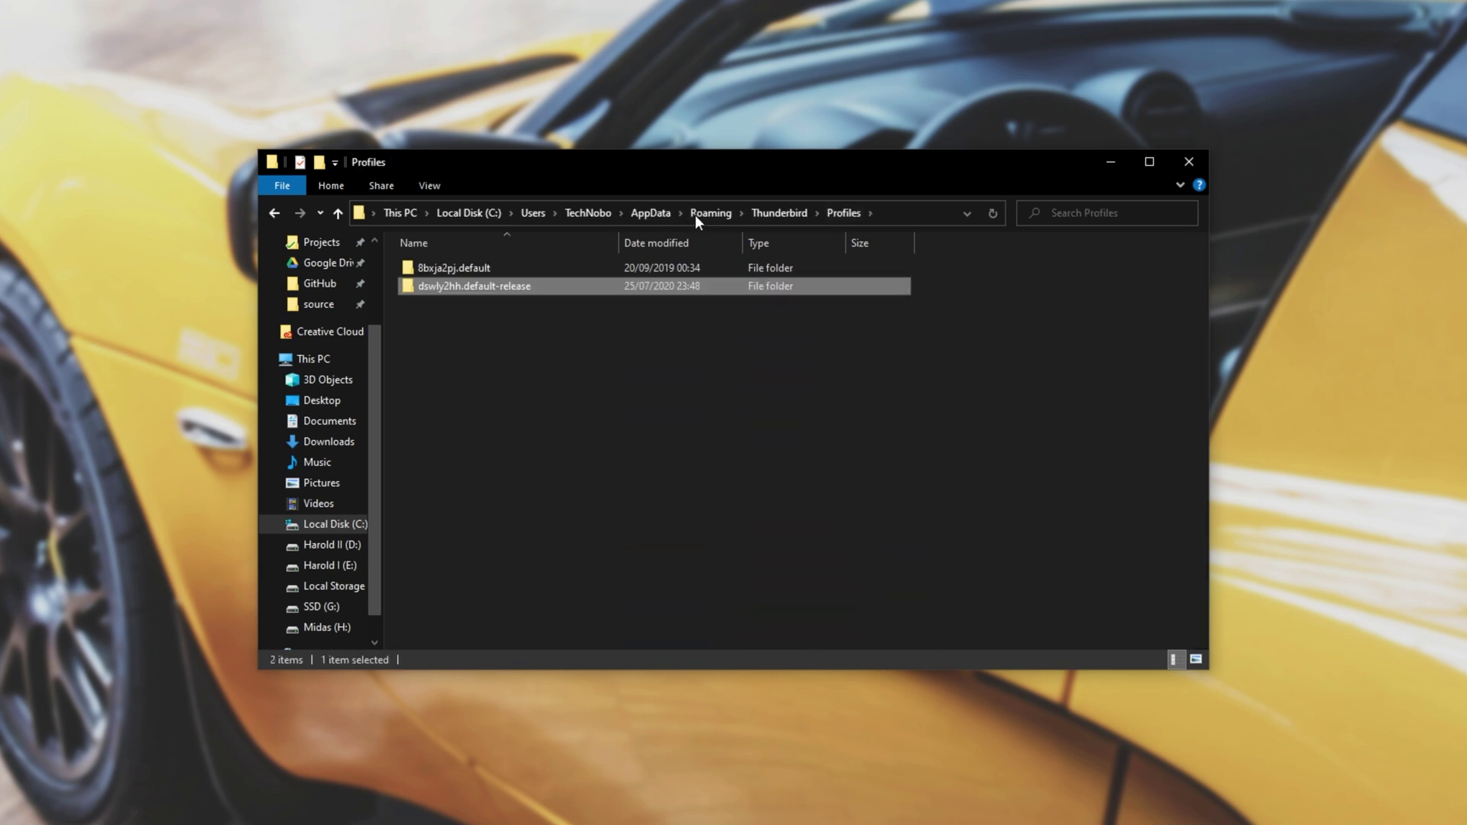
pyautogui.click(796, 214)
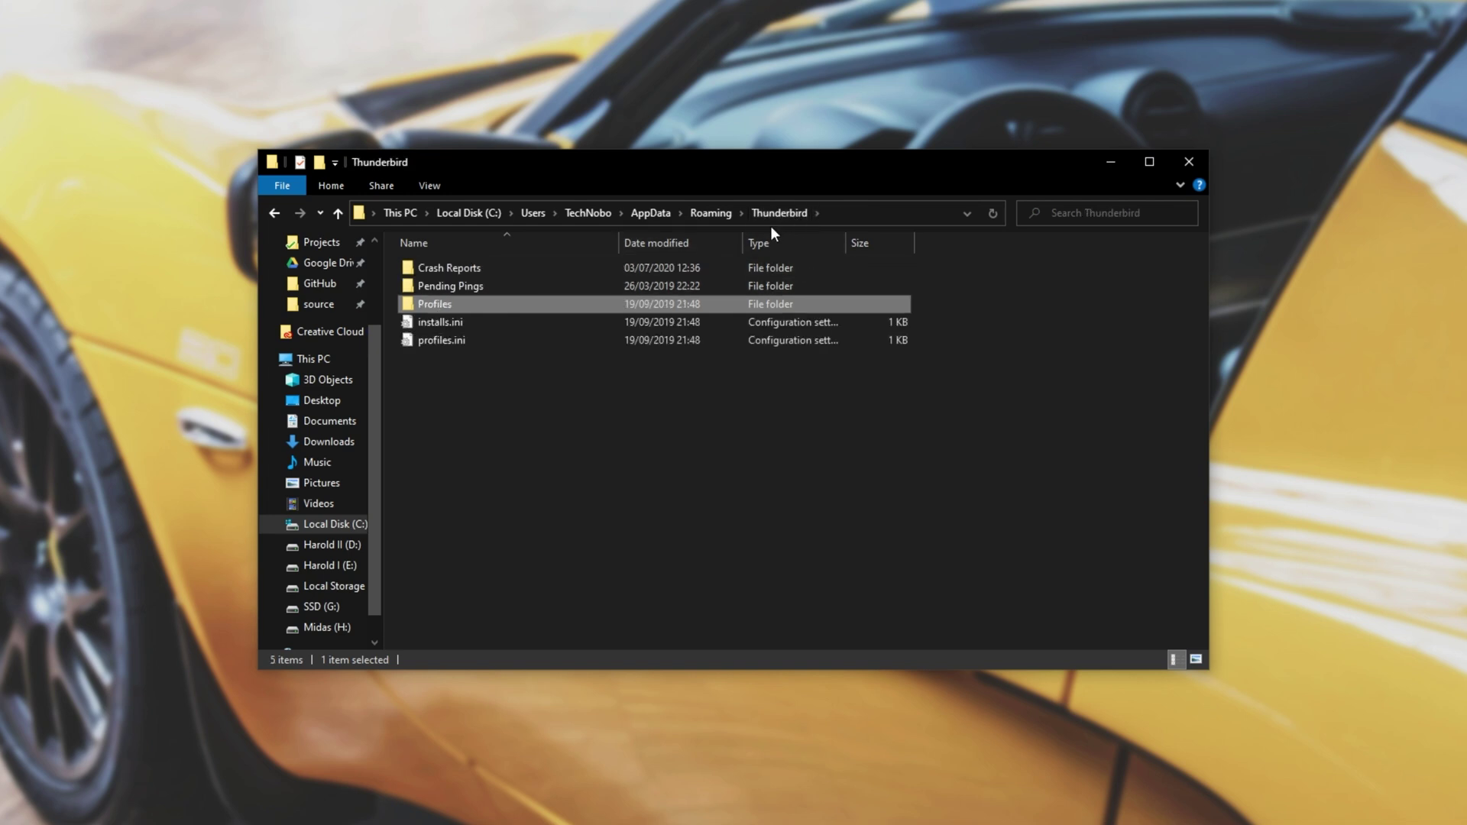
pyautogui.click(712, 217)
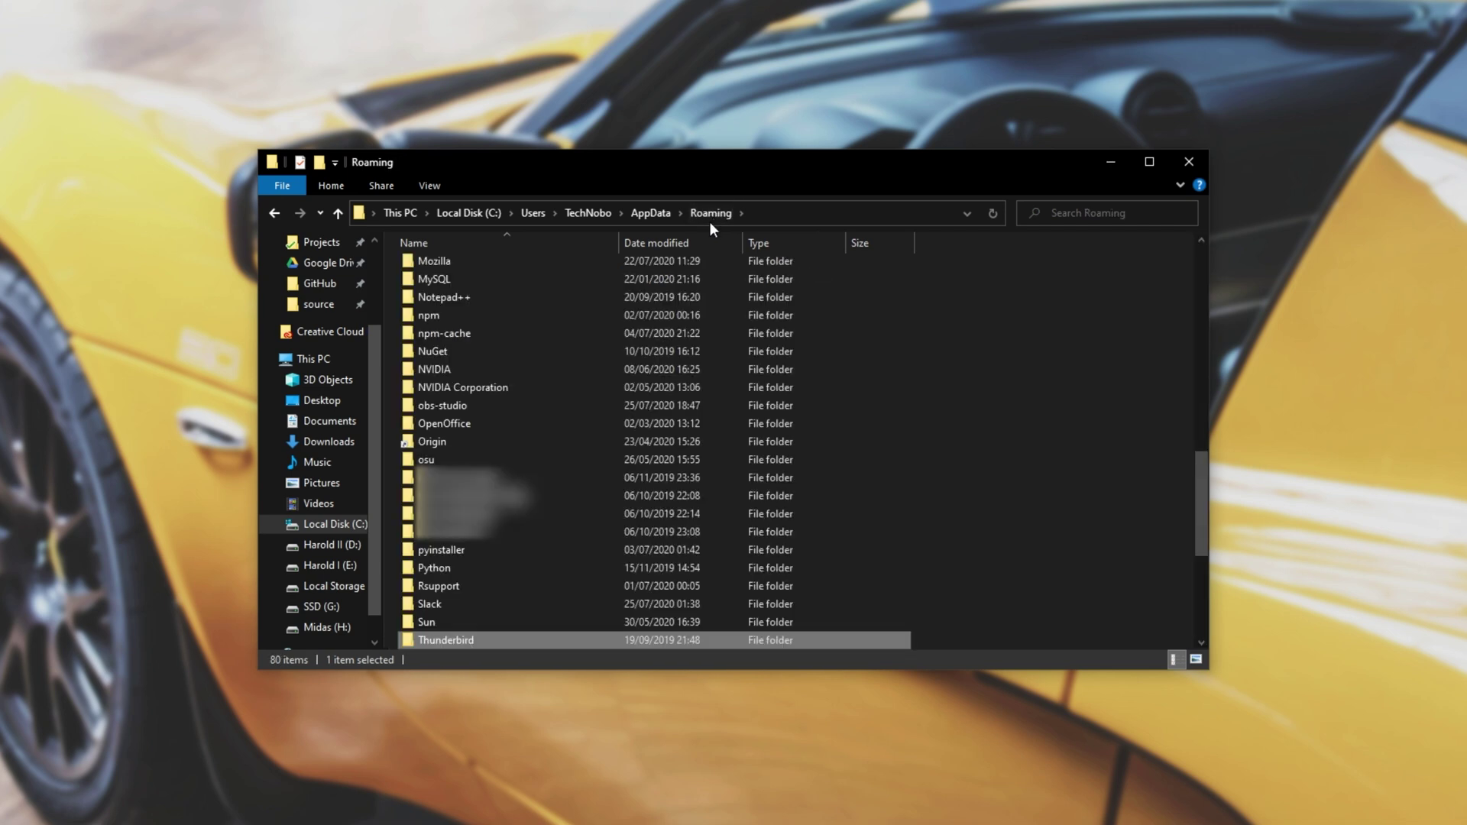
# Step: Zip the Thunderbird folder, first via 7-Zip's Add to Thunderbird.zip, then via Send to > Compressed (zipped) folder
pyautogui.rightClick(560, 635)
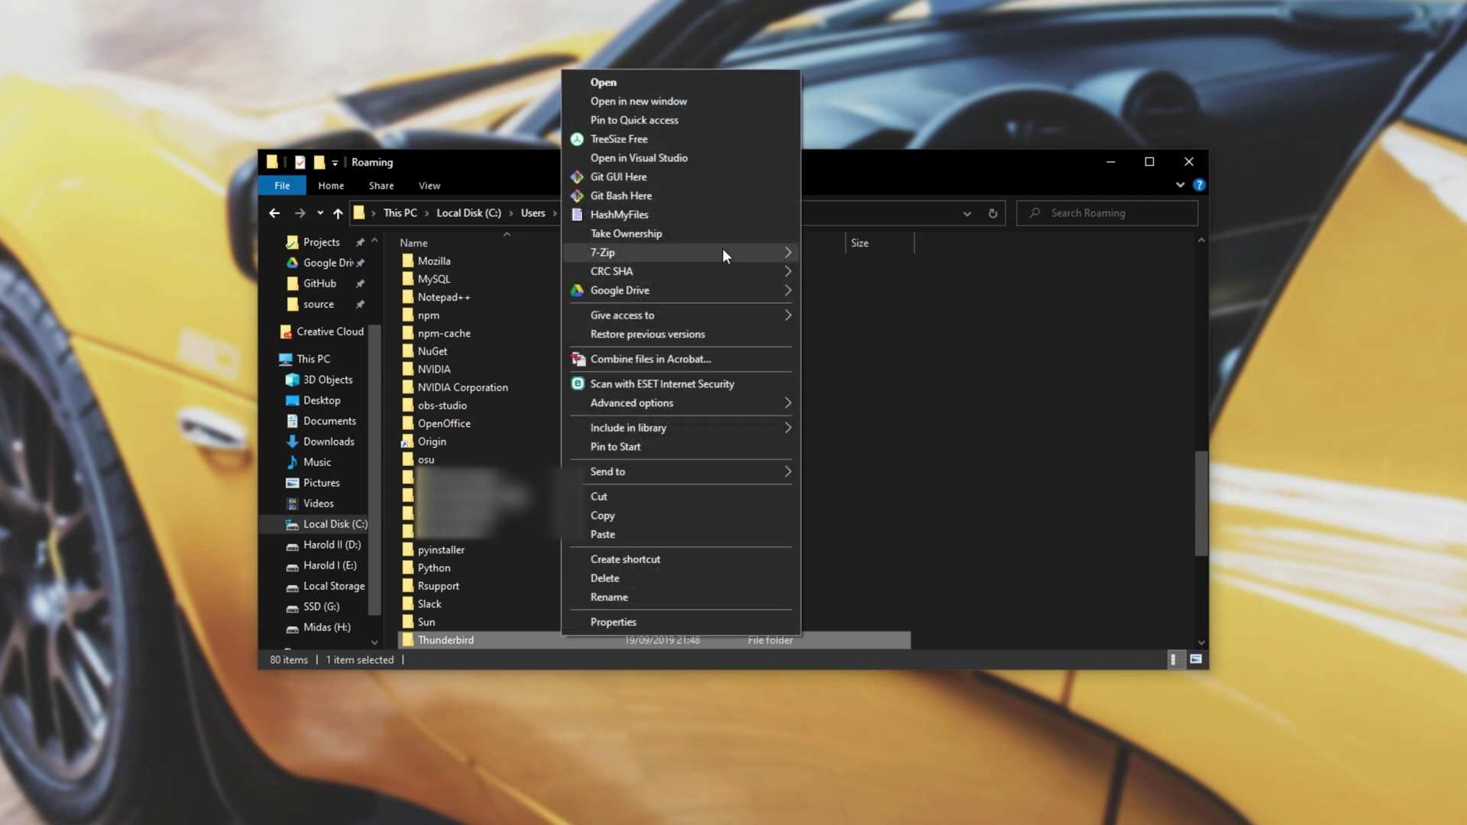
pyautogui.moveTo(741, 251)
pyautogui.click(883, 330)
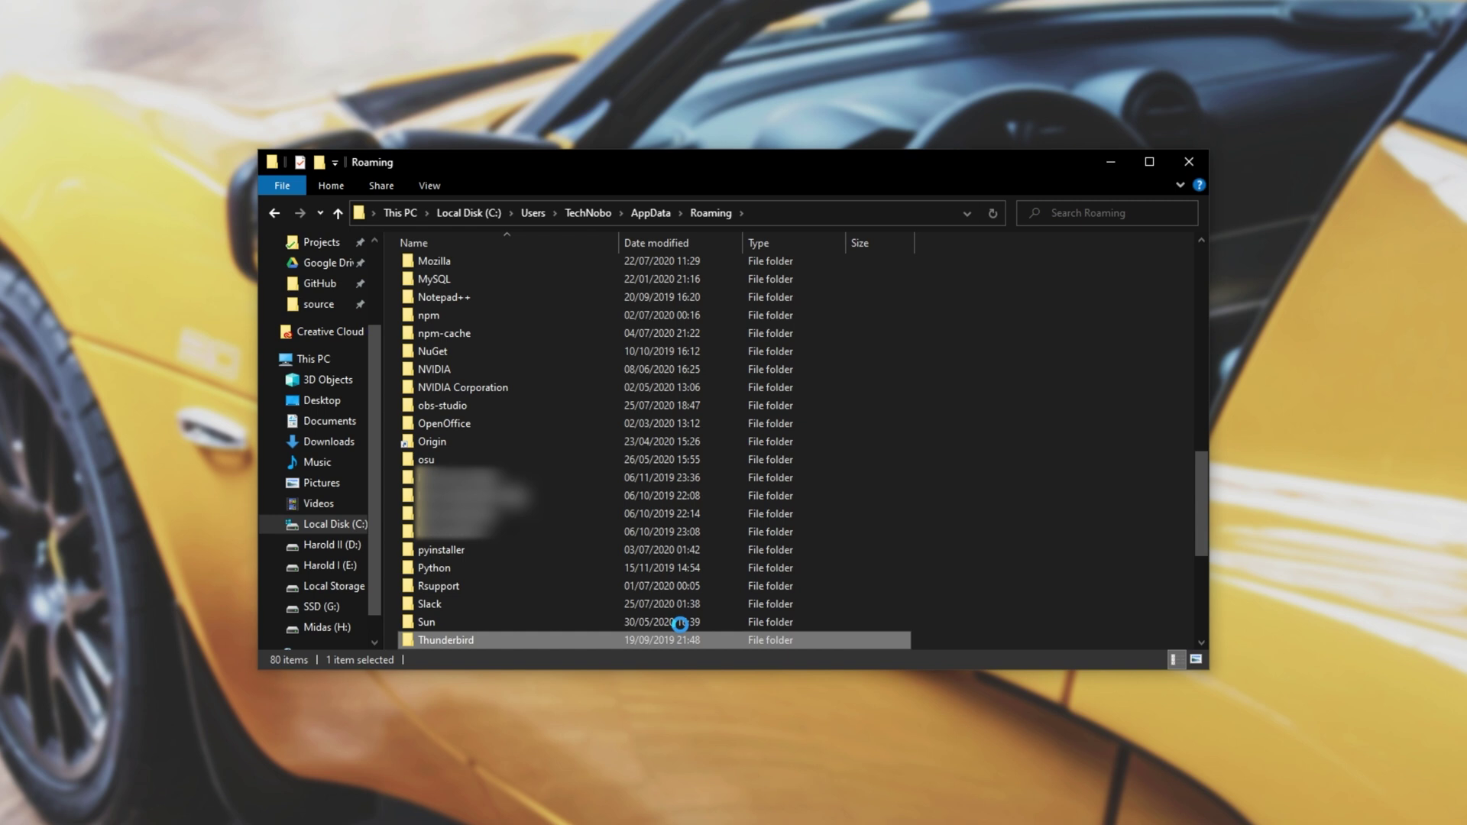
pyautogui.hotkey('shift', 'F10')
pyautogui.moveTo(722, 468)
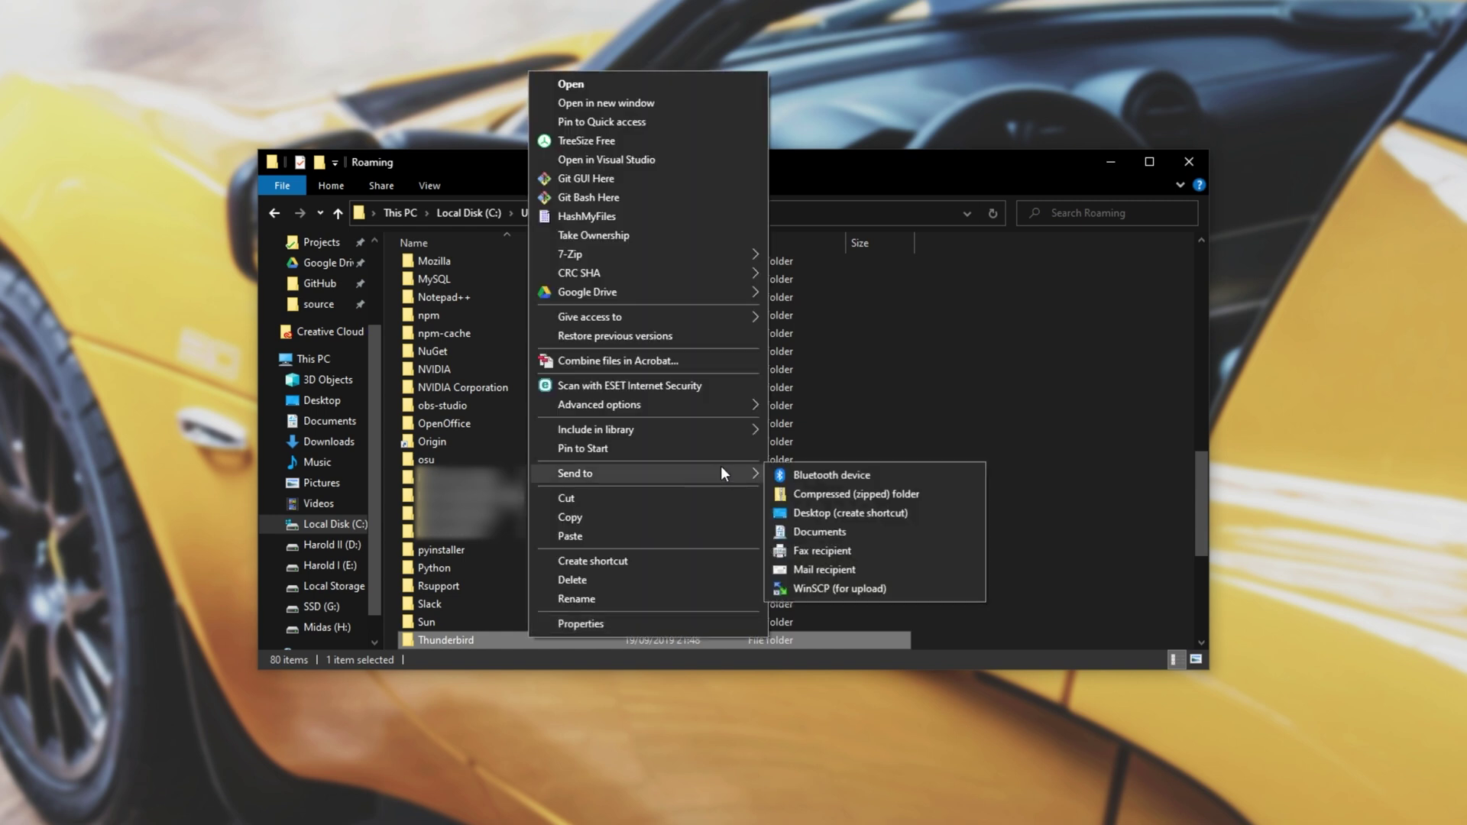
pyautogui.click(915, 496)
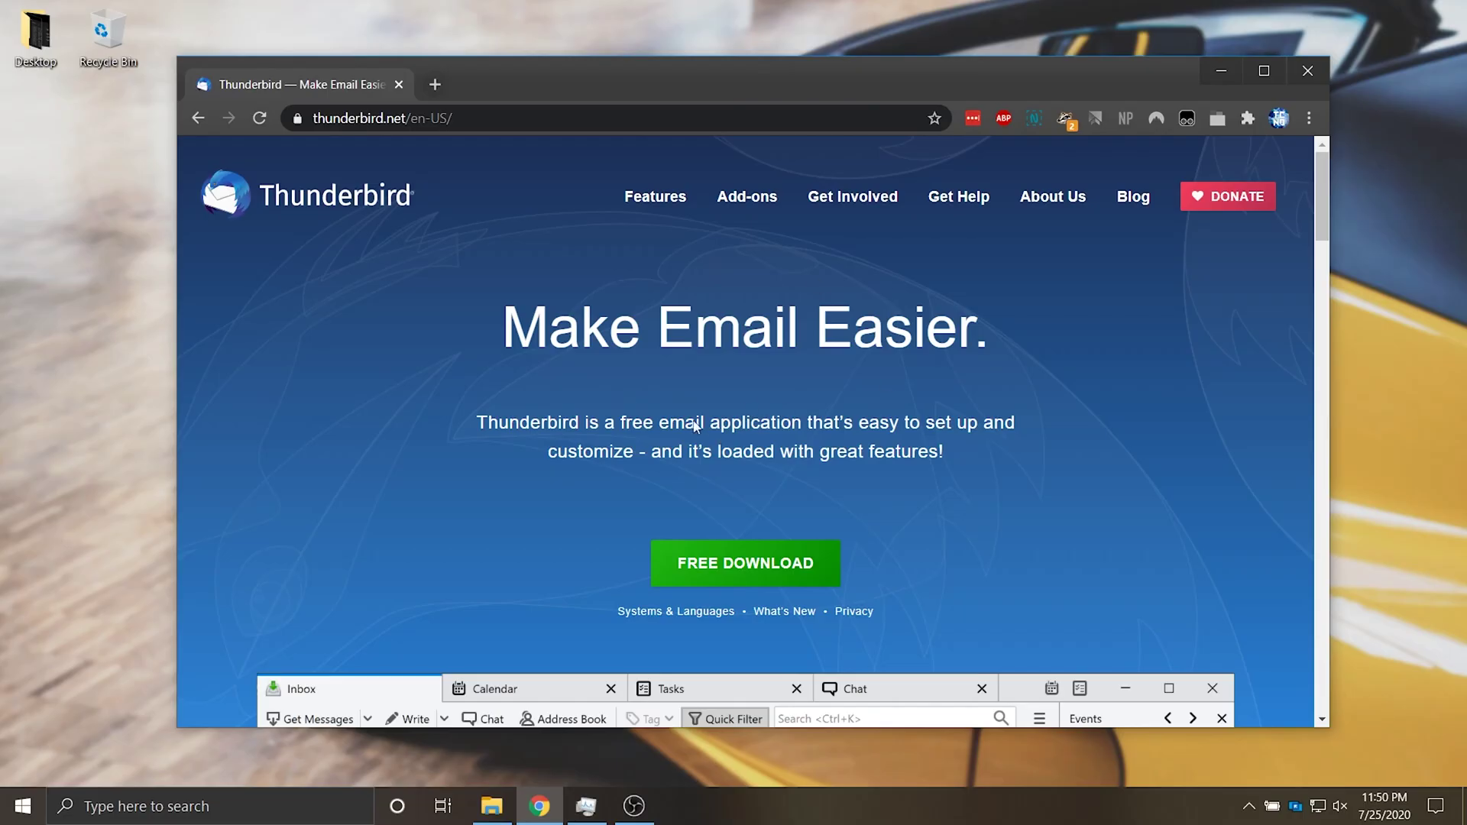
# Step: Download the Thunderbird Setup .exe from thunderbird.net and launch it from Chrome's download bar
pyautogui.click(748, 552)
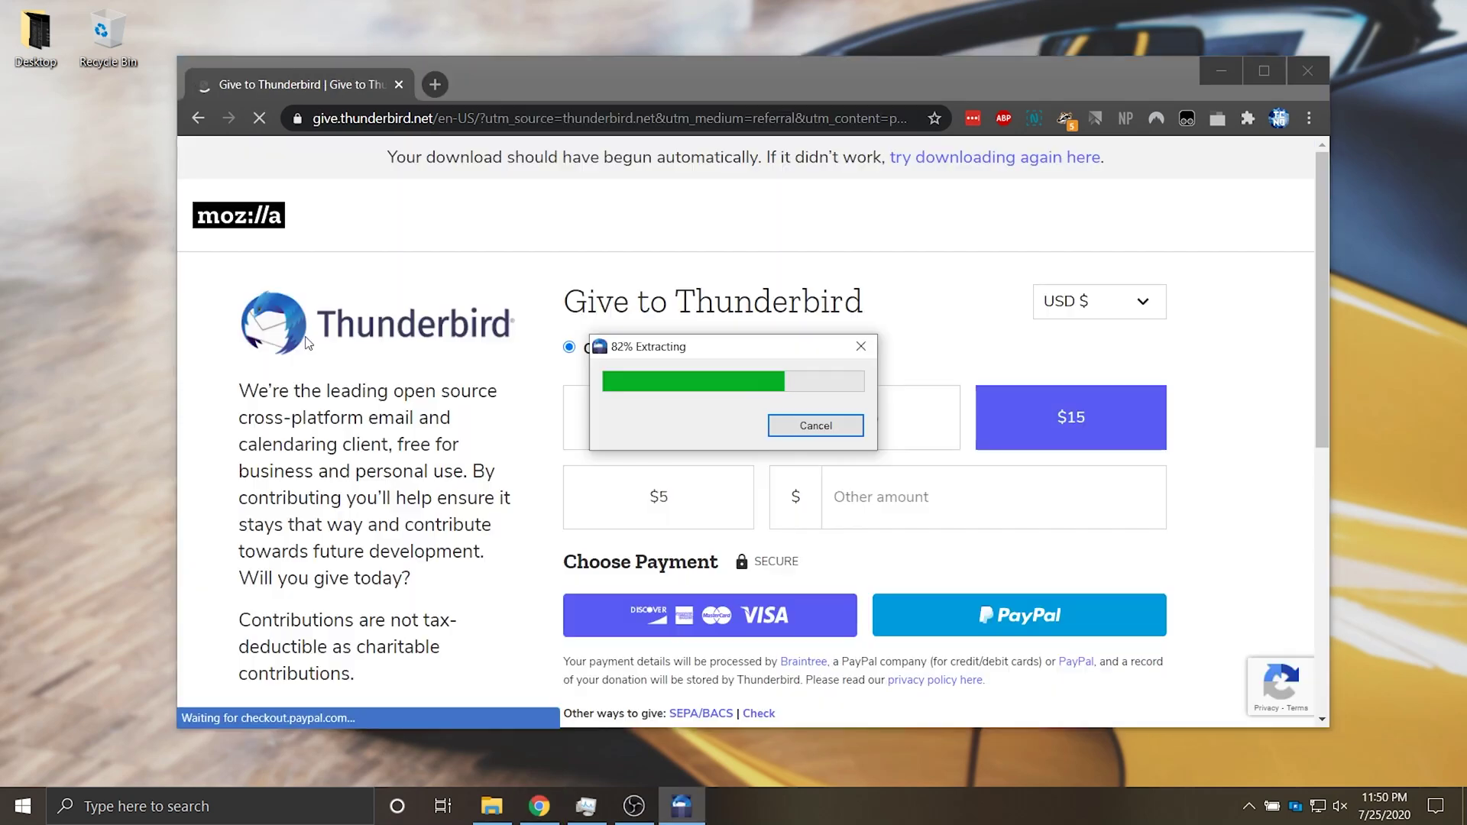
pyautogui.click(1308, 70)
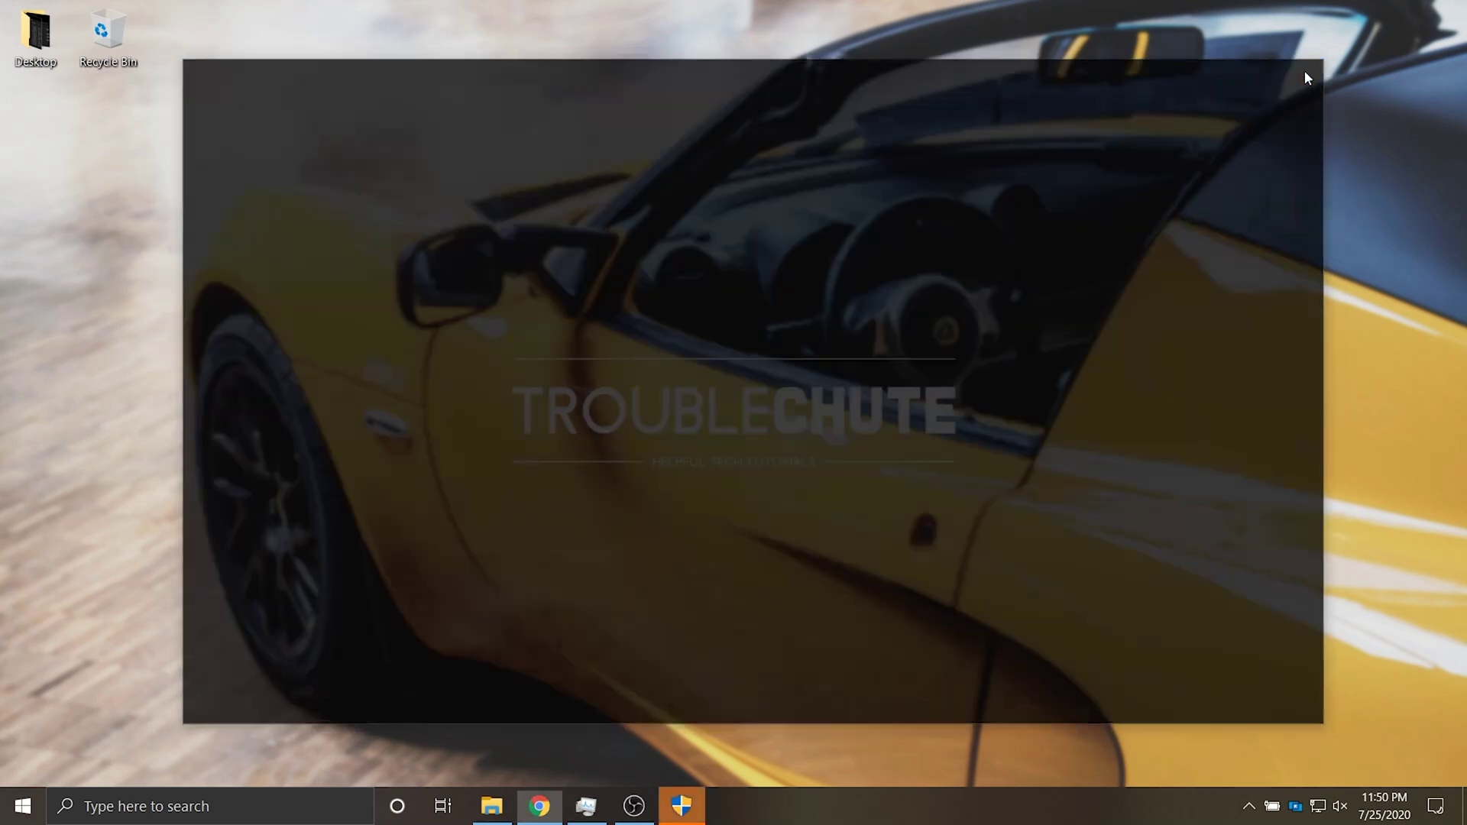
# Step: Go through the Welcome page, keep the Standard setup type, and install Thunderbird
pyautogui.click(833, 552)
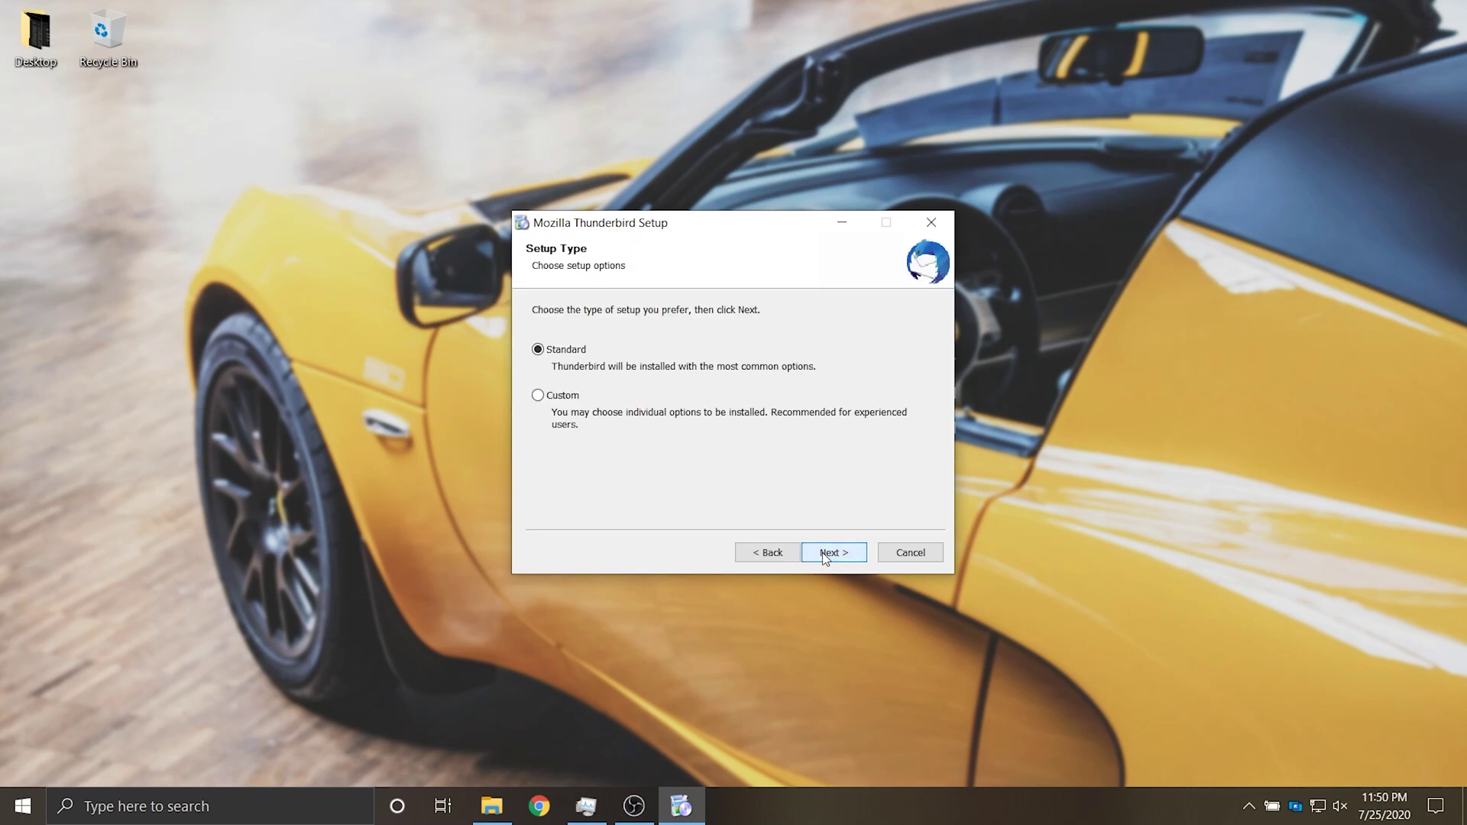
pyautogui.click(828, 553)
pyautogui.click(825, 556)
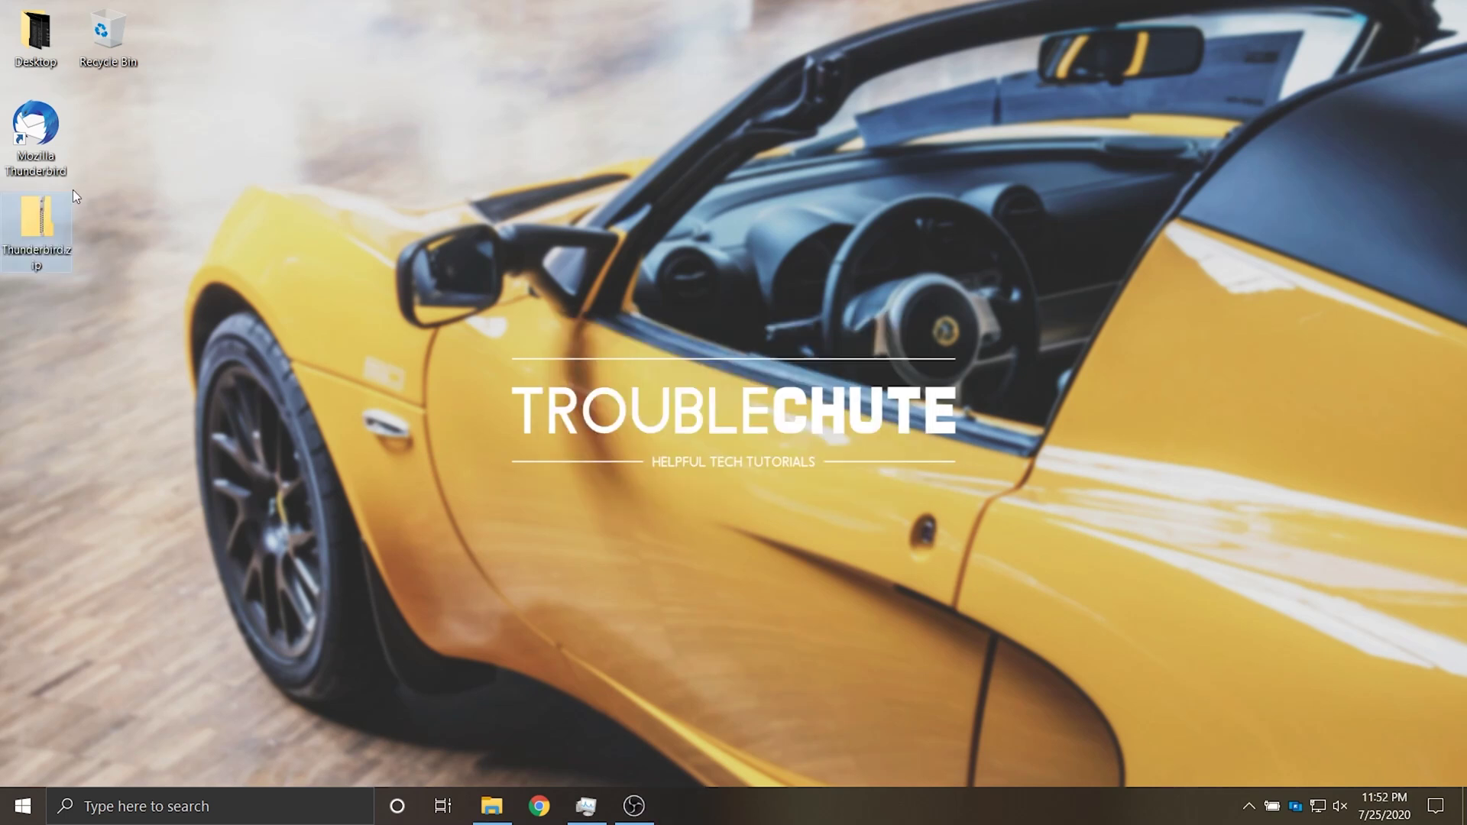
# Step: Open Thunderbird.zip from the desktop, select its Thunderbird folder, and shift the window right
pyautogui.doubleClick(45, 222)
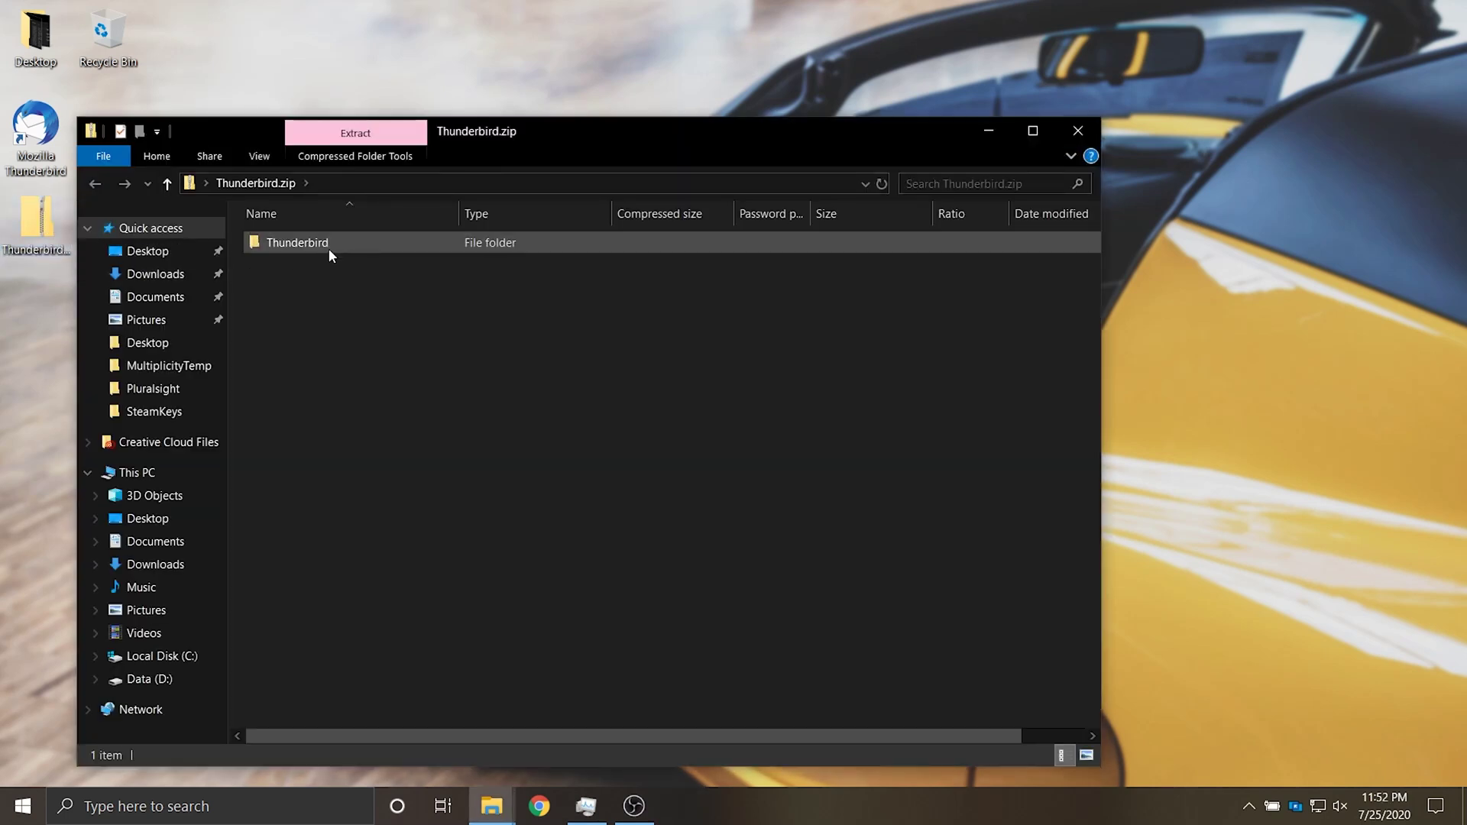
pyautogui.click(341, 247)
pyautogui.moveTo(413, 275); pyautogui.dragTo(432, 267)
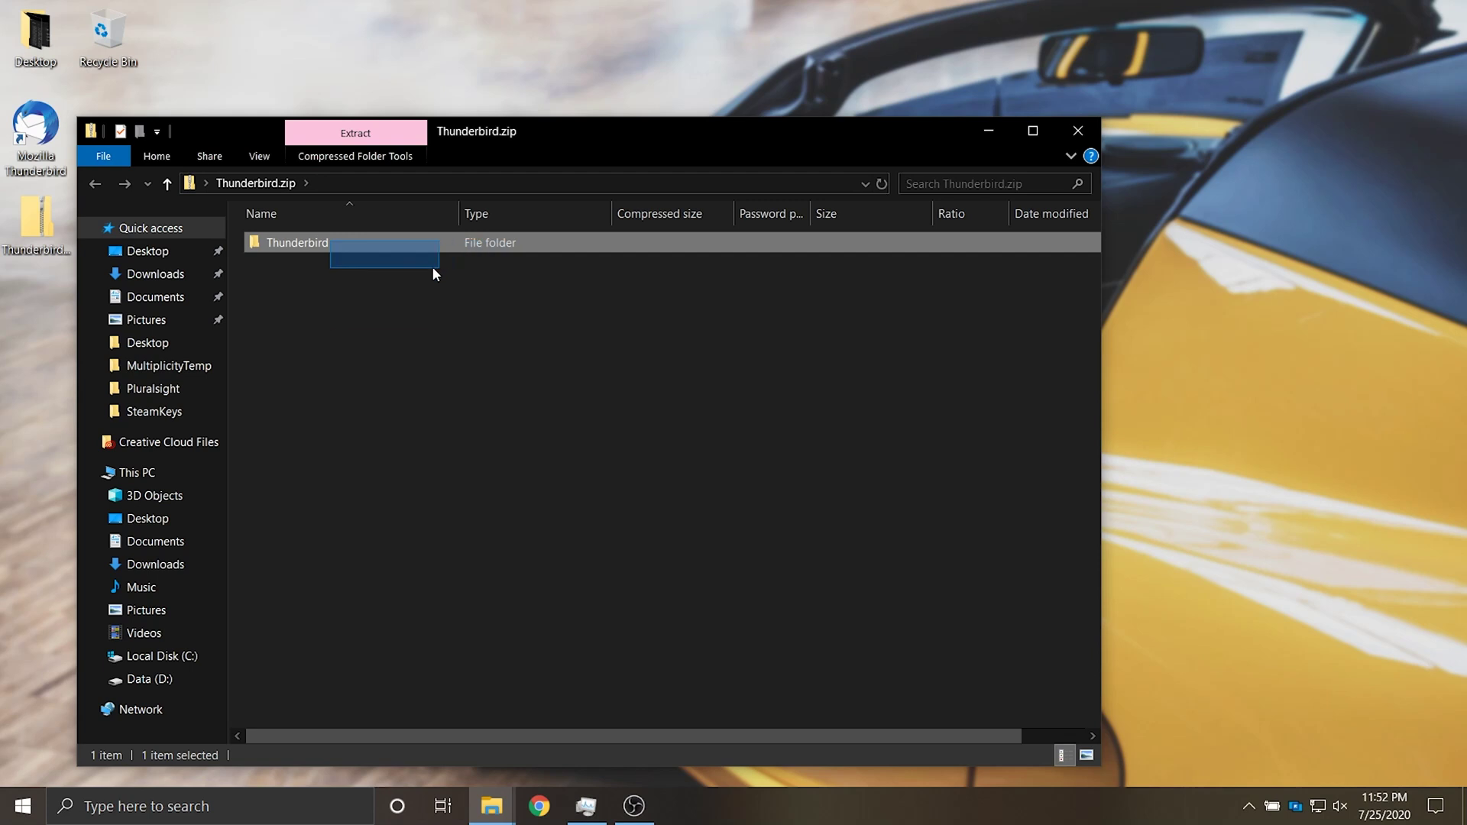
pyautogui.moveTo(439, 123); pyautogui.dragTo(622, 121)
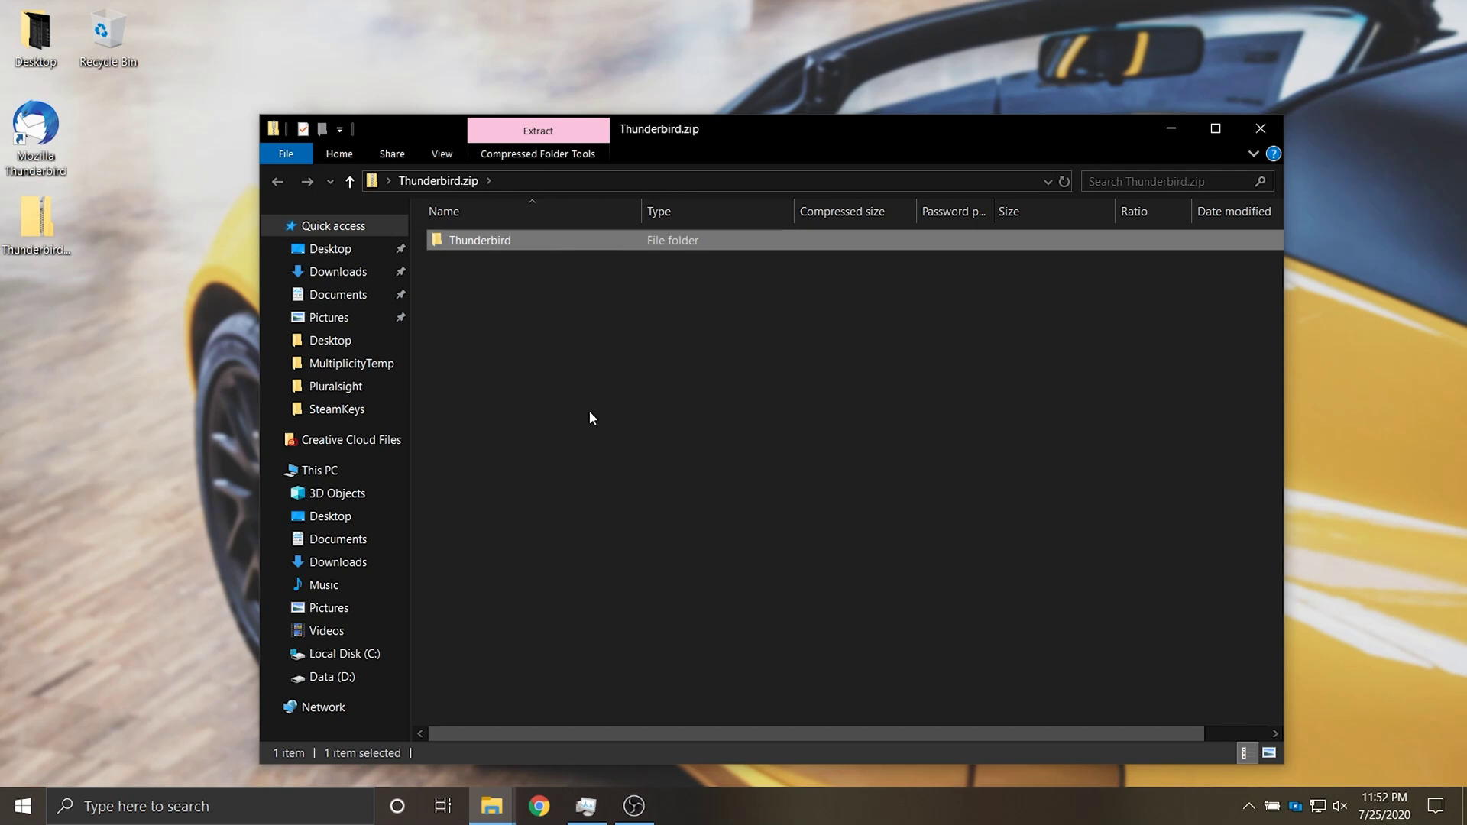
# Step: Launch the new Thunderbird from the desktop, dismissing account setup and the default mail client prompt
pyautogui.click(47, 139)
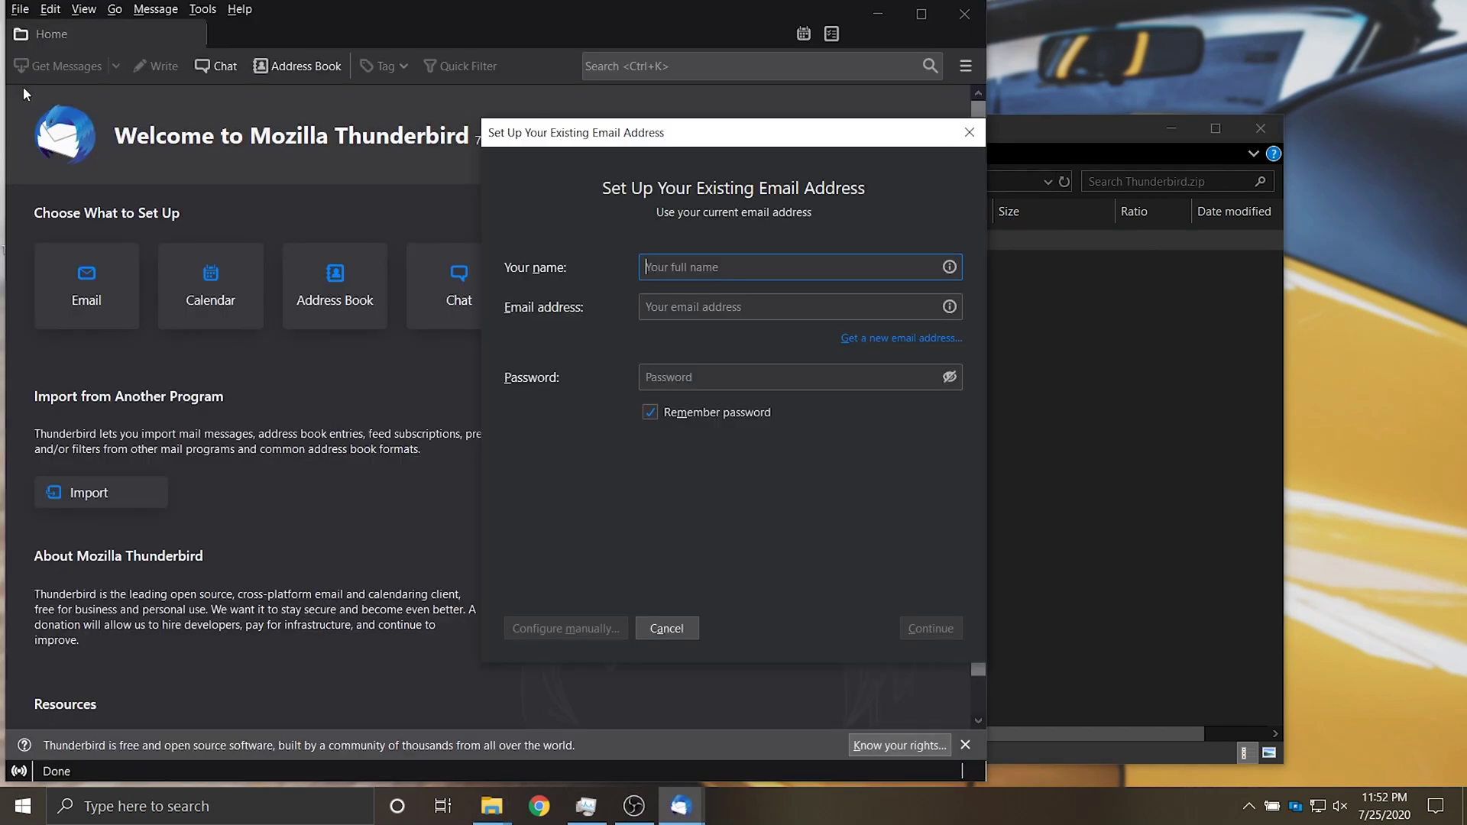
pyautogui.click(969, 130)
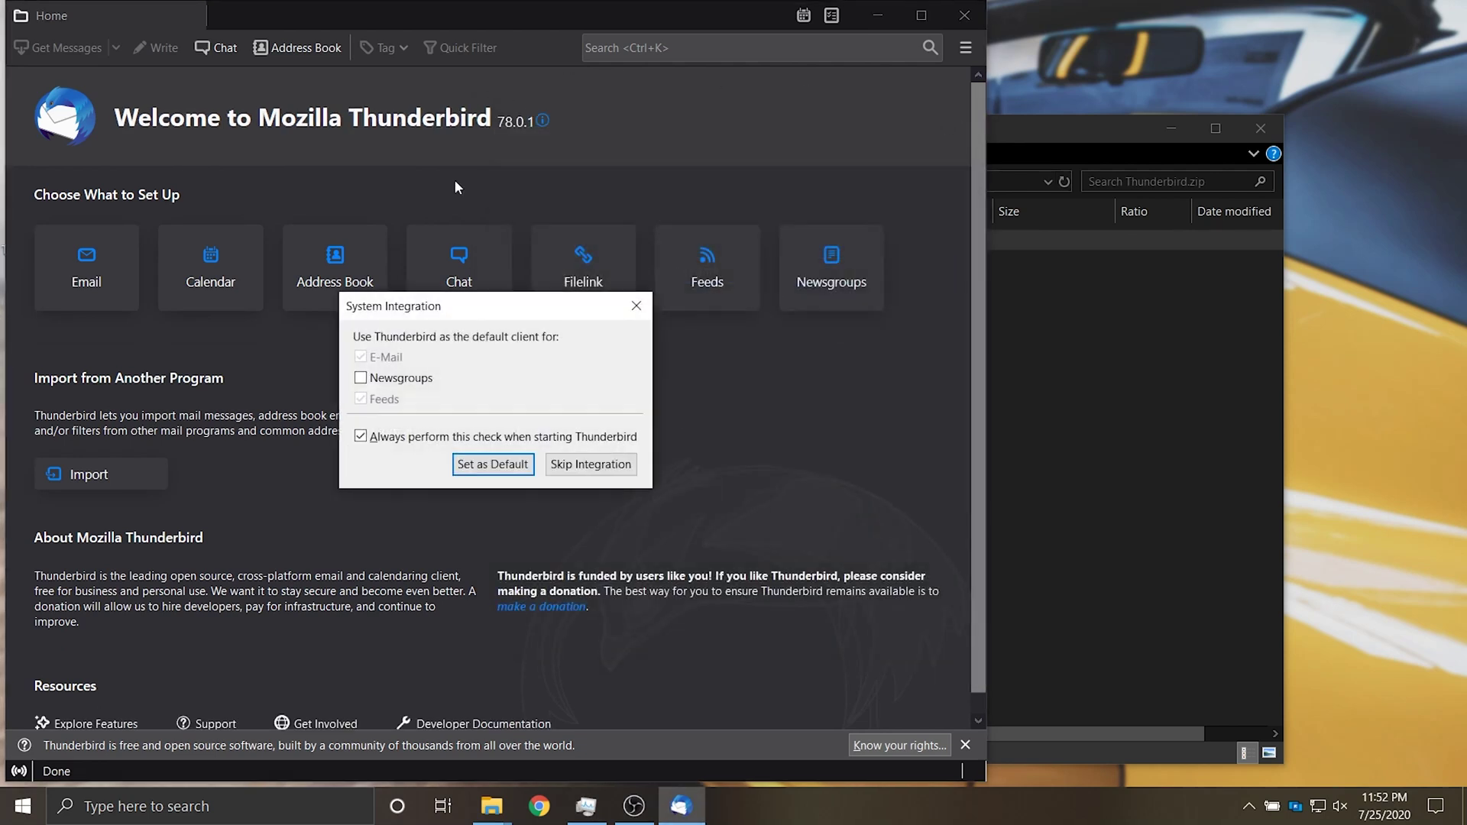
pyautogui.click(522, 468)
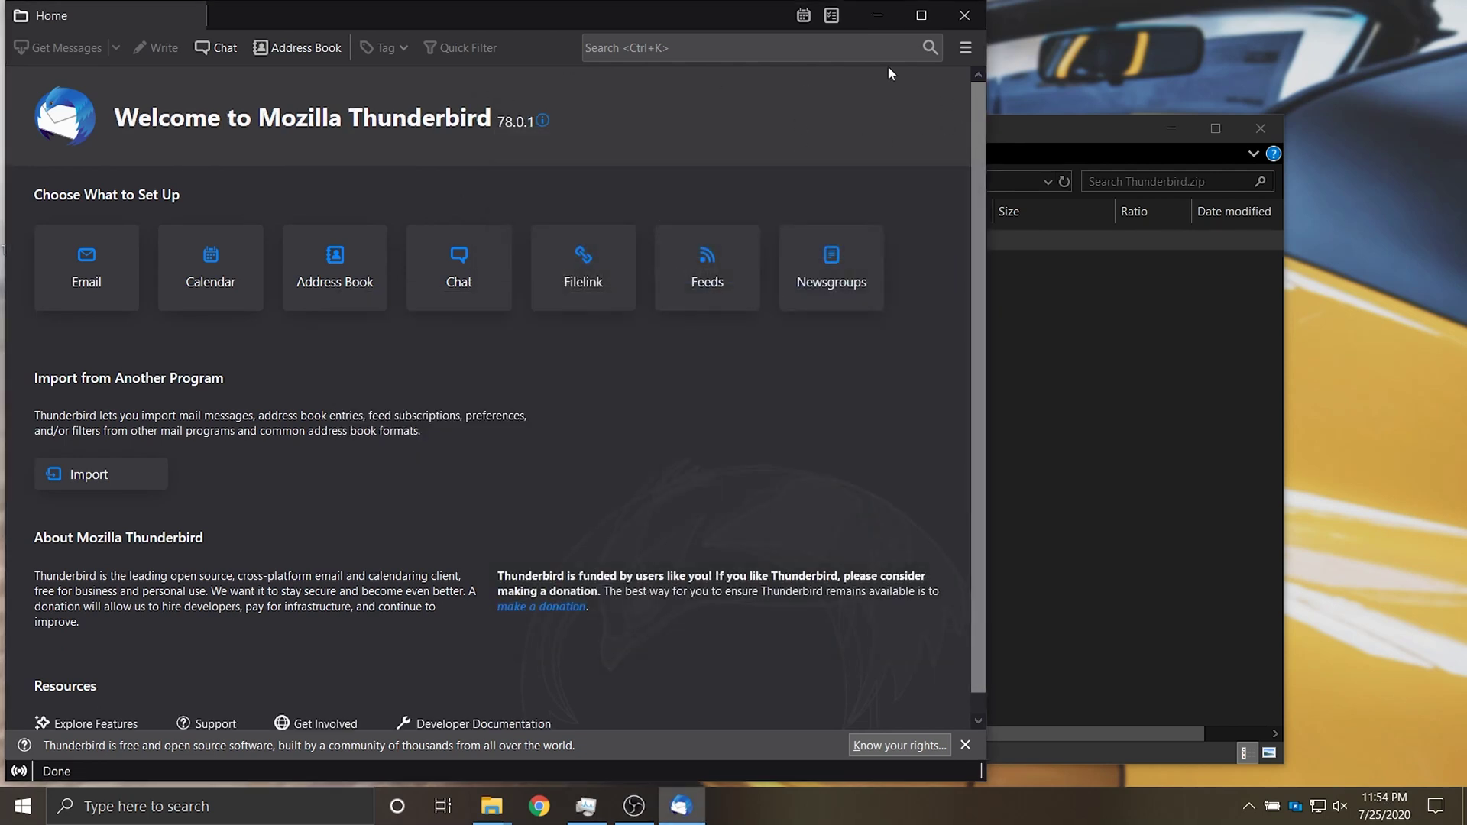
# Step: Open the new profile folder from Troubleshooting Information, then close Thunderbird
pyautogui.click(966, 49)
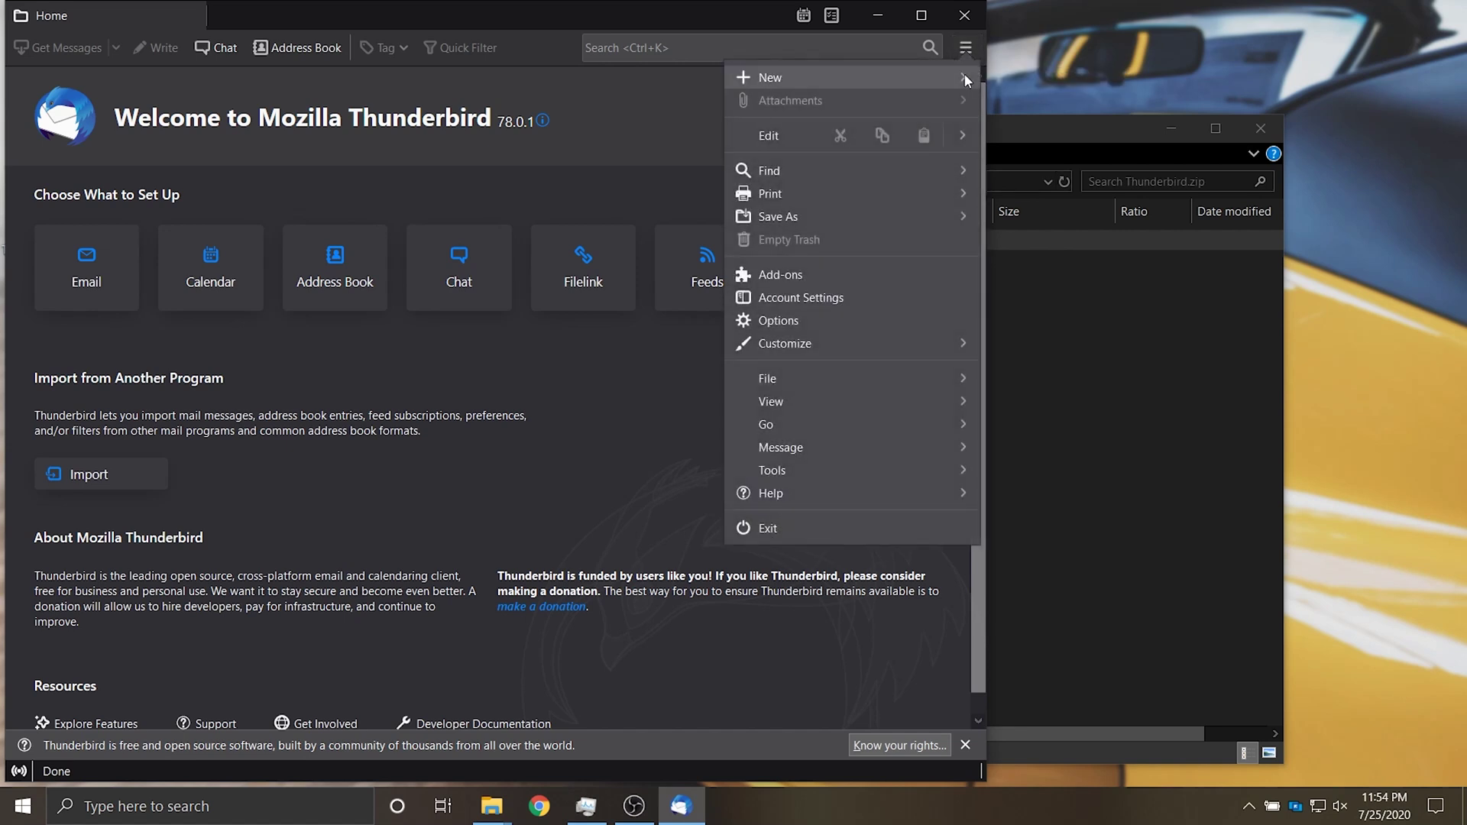
pyautogui.click(854, 498)
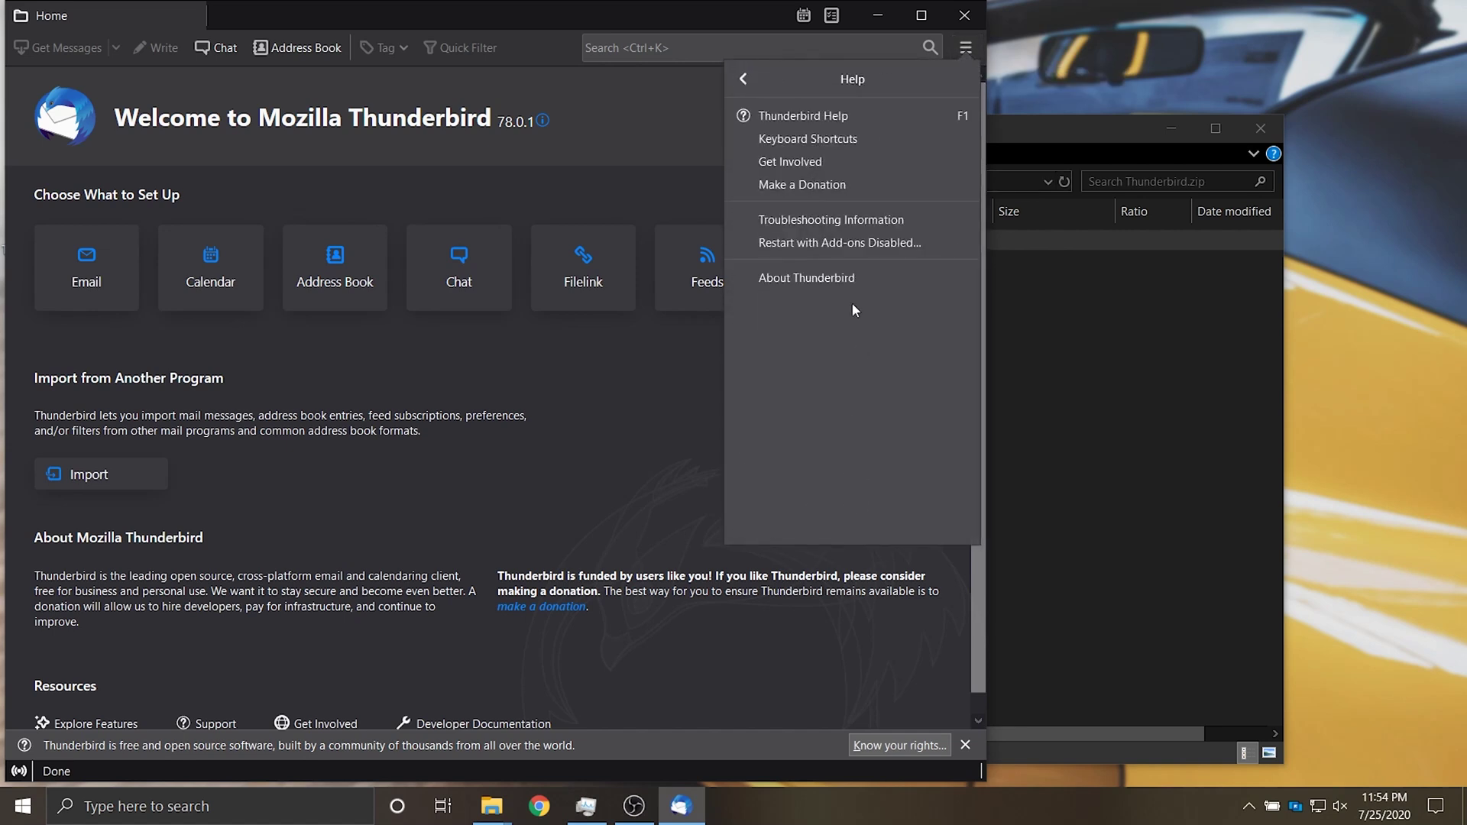
pyautogui.click(862, 217)
pyautogui.scroll(-3, 489, 428)
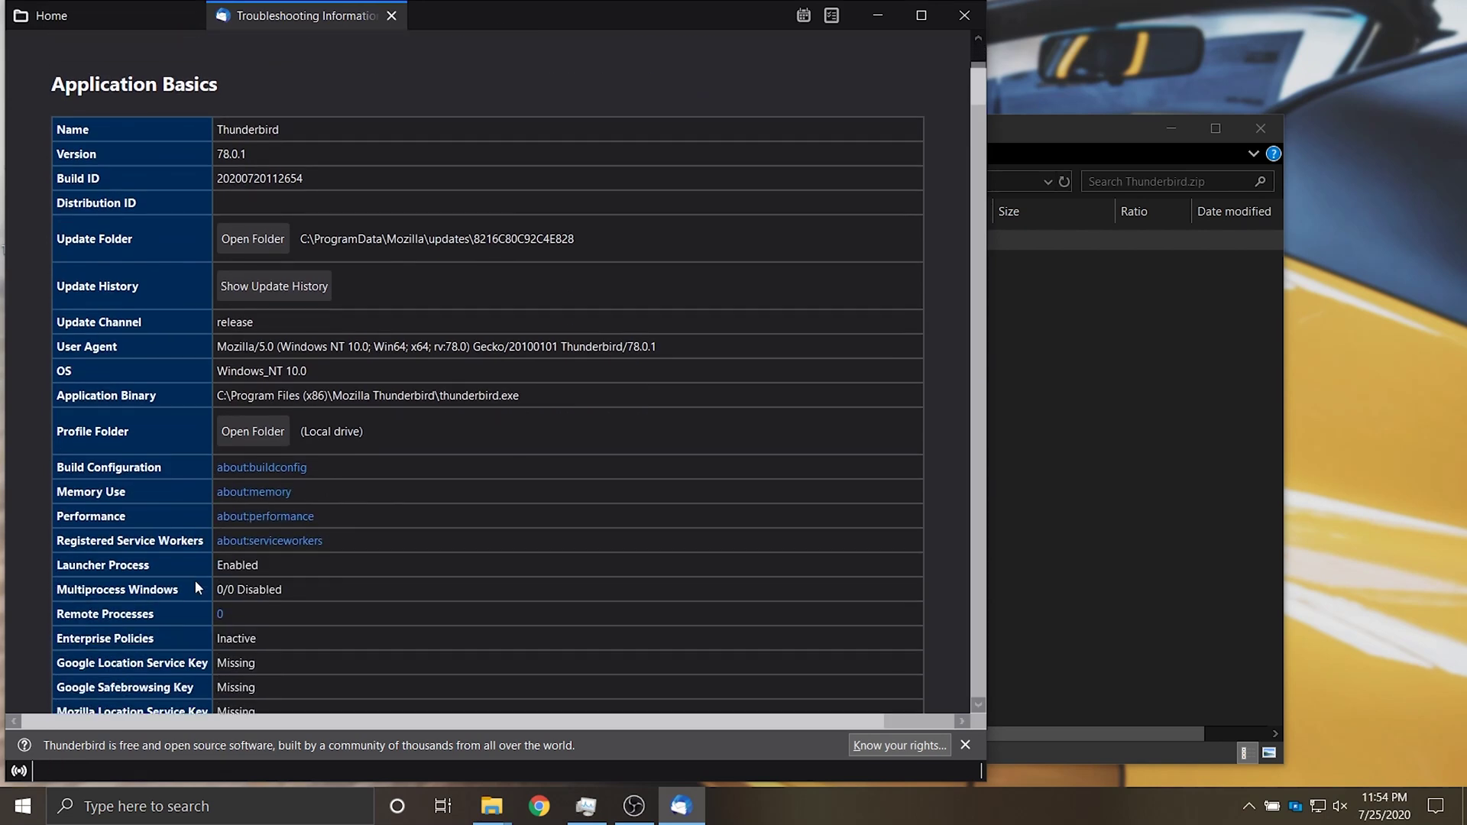
pyautogui.click(265, 433)
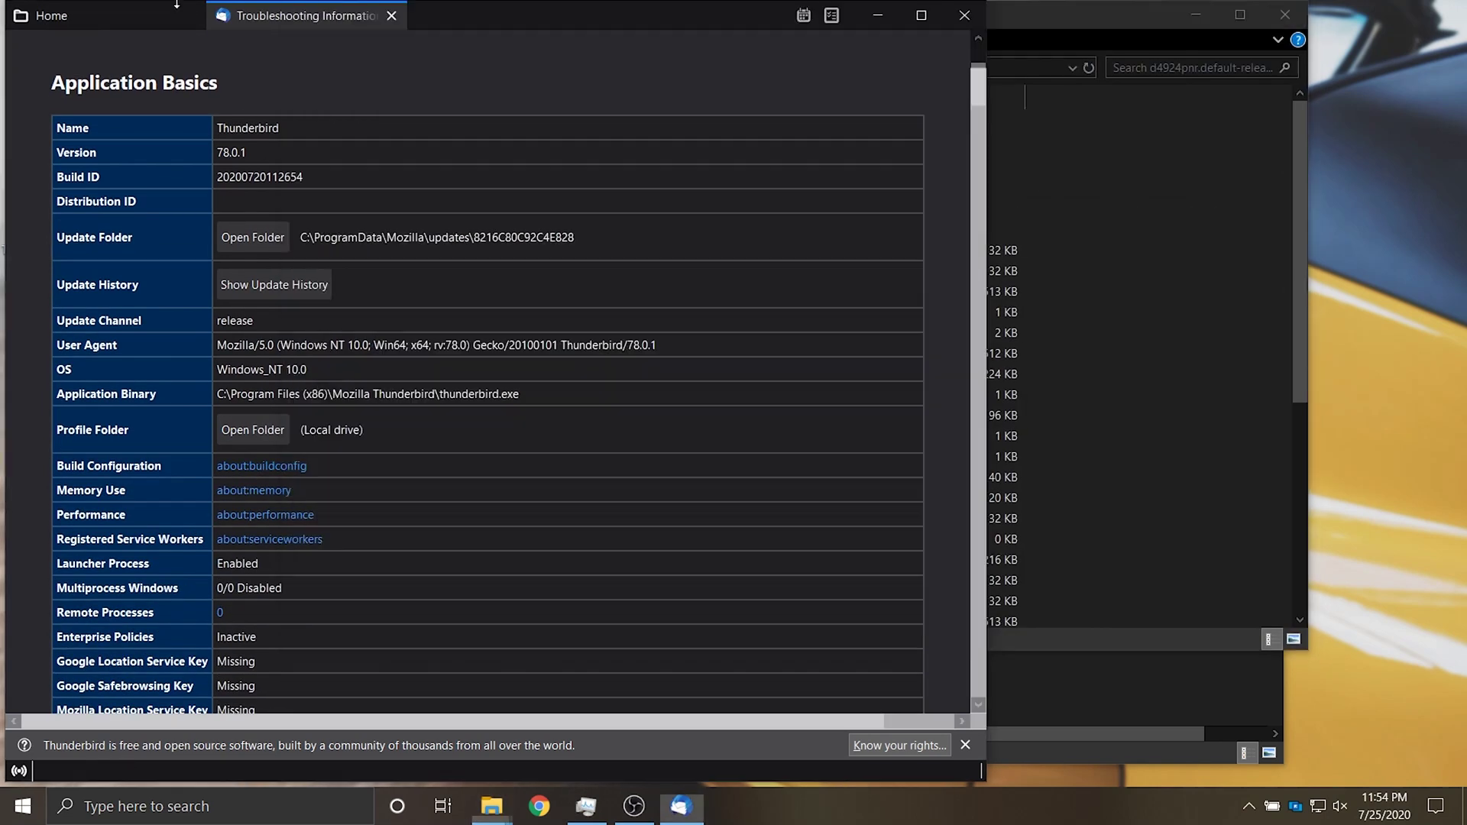
pyautogui.click(964, 16)
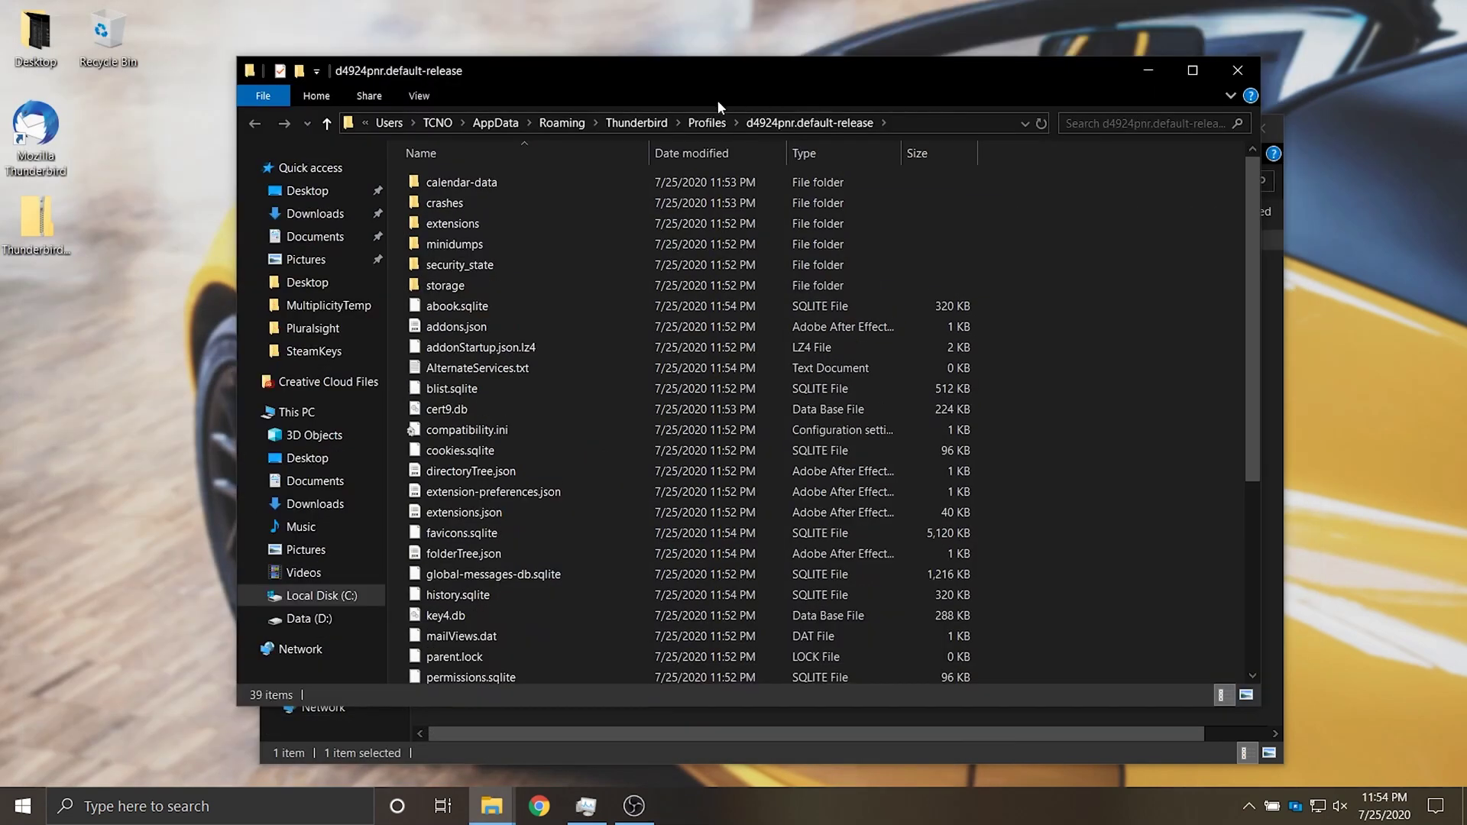
# Step: Copy the Thunderbird folder from Thunderbird.zip into Roaming, replacing the existing files
pyautogui.click(562, 123)
pyautogui.moveTo(798, 269); pyautogui.dragTo(1089, 645)
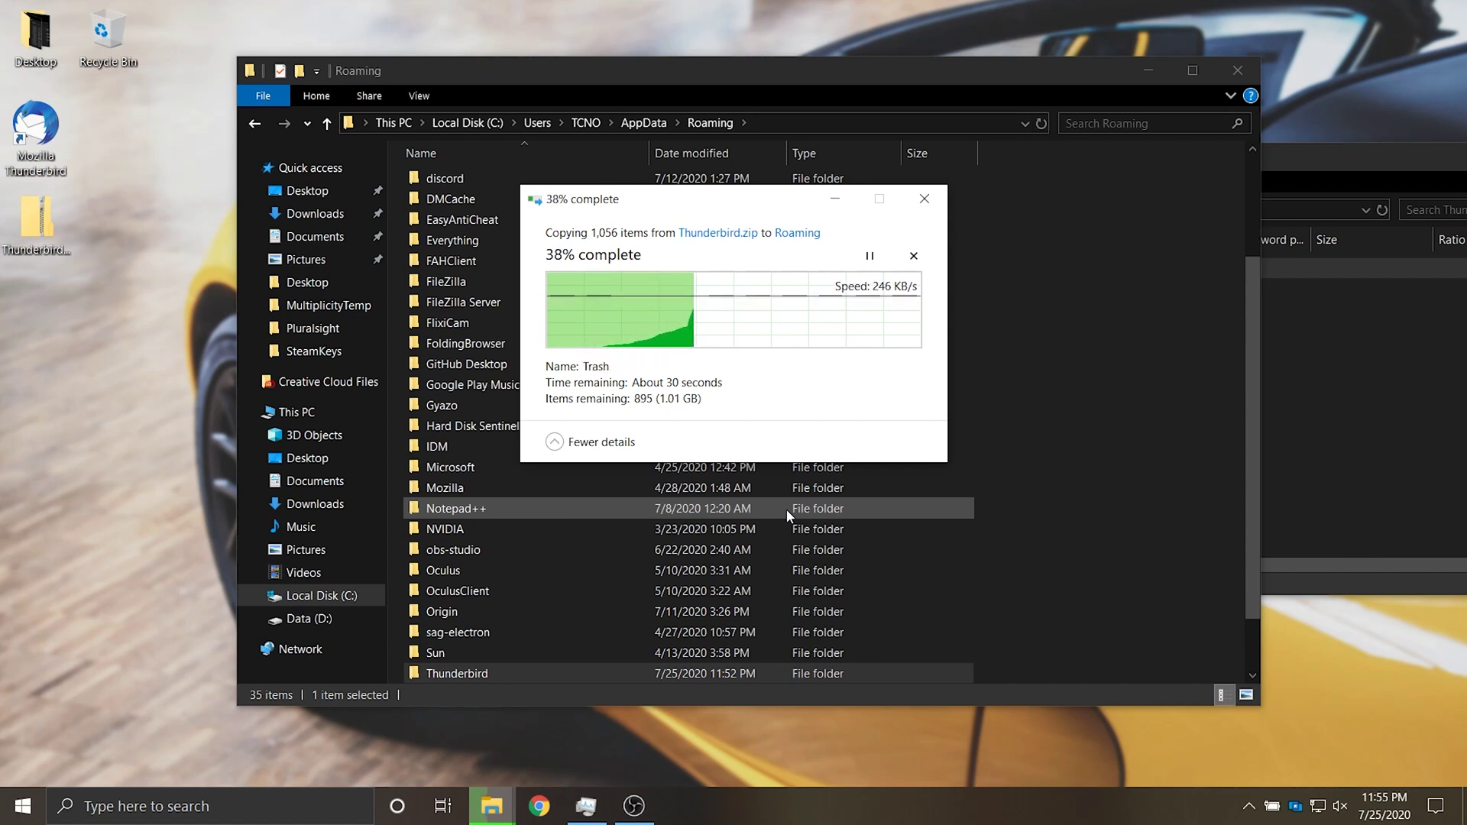
pyautogui.click(814, 314)
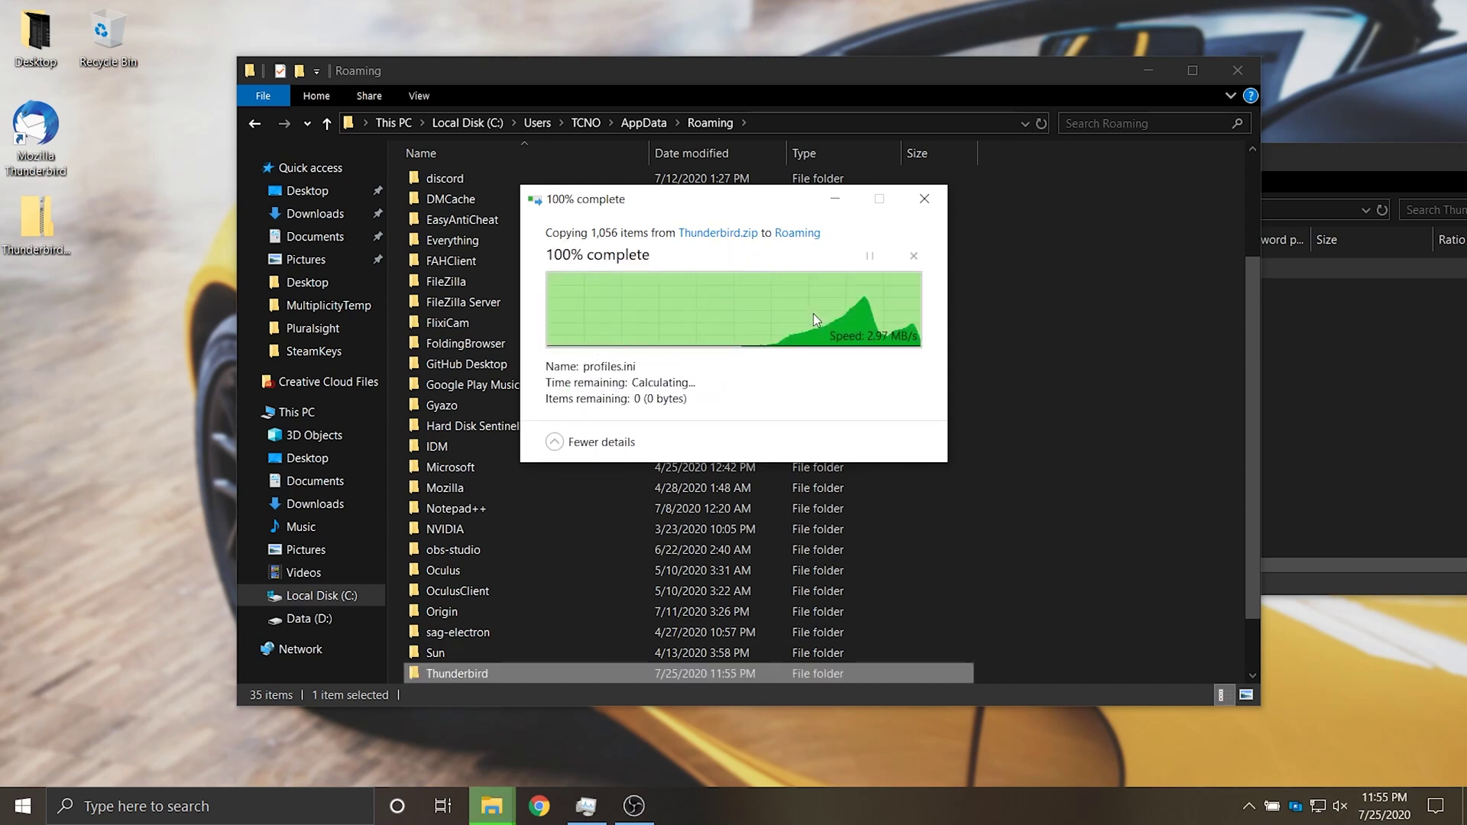
# Step: Close the Roaming and Thunderbird.zip windows and move the zip icon to the bottom-left of the desktop
pyautogui.click(1244, 70)
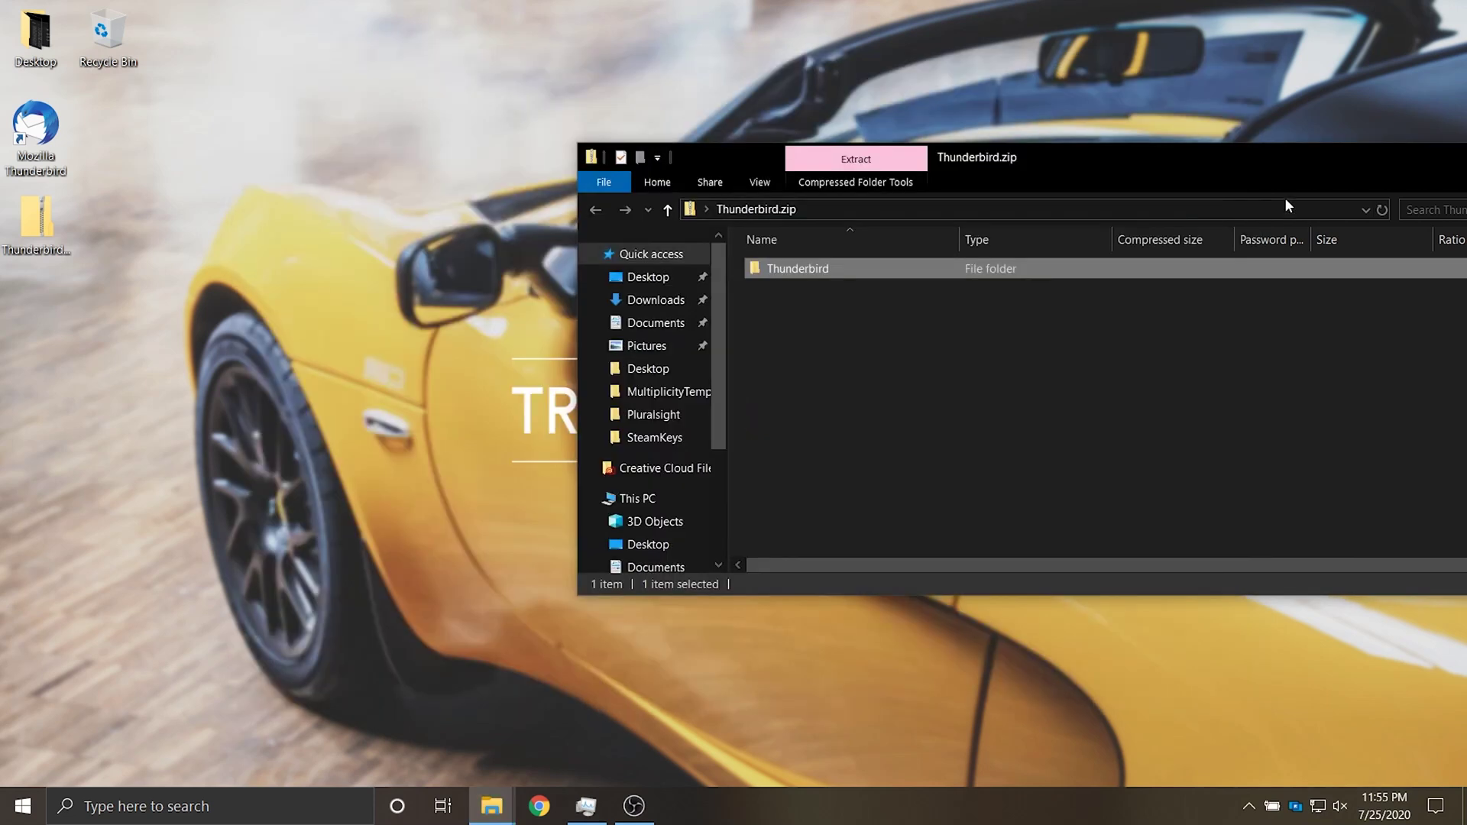
pyautogui.moveTo(898, 175); pyautogui.dragTo(975, 187)
pyautogui.click(1194, 181)
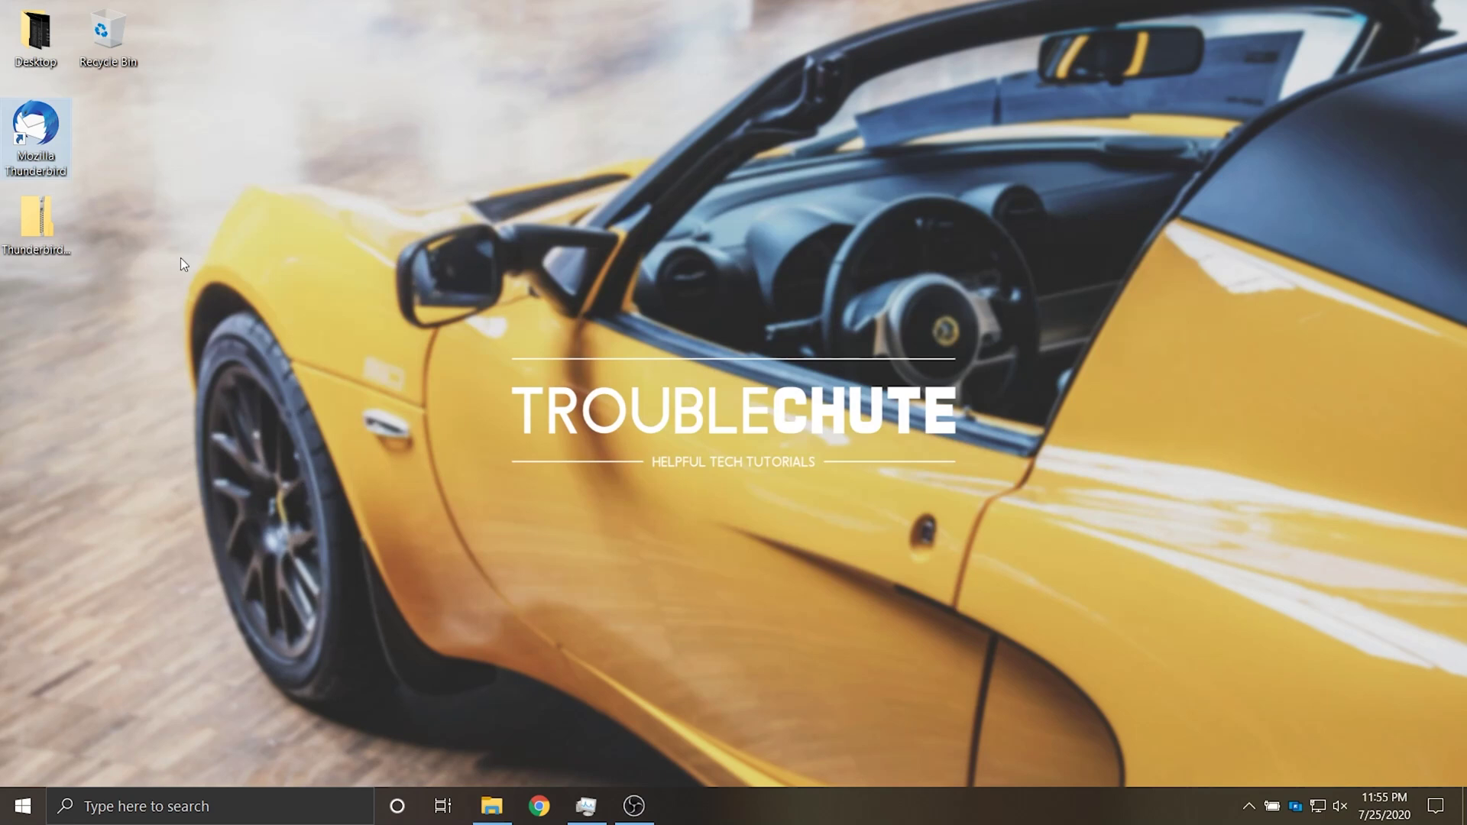
pyautogui.moveTo(2, 235); pyautogui.dragTo(63, 329)
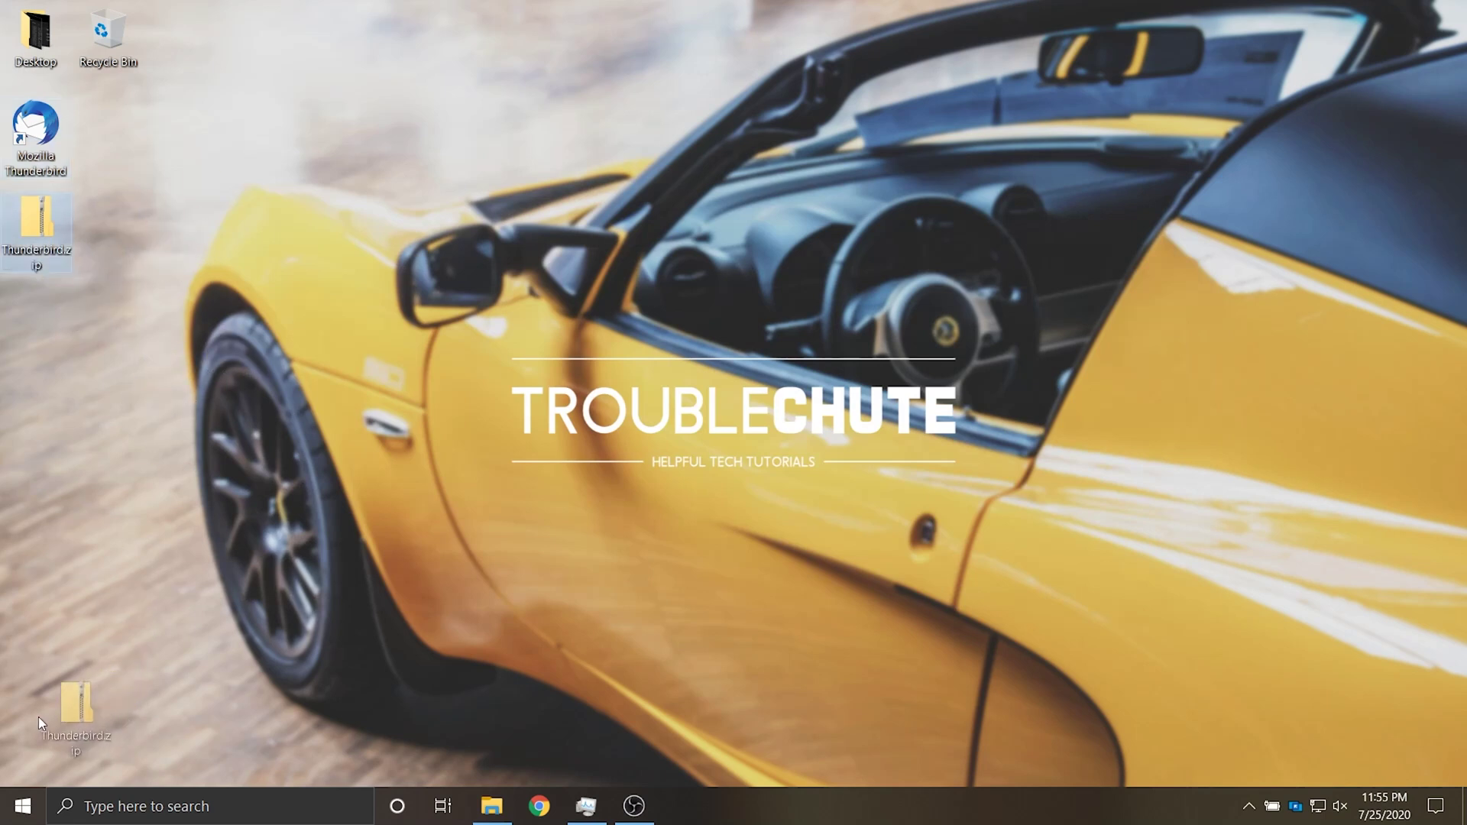
pyautogui.moveTo(38, 717); pyautogui.dragTo(38, 717)
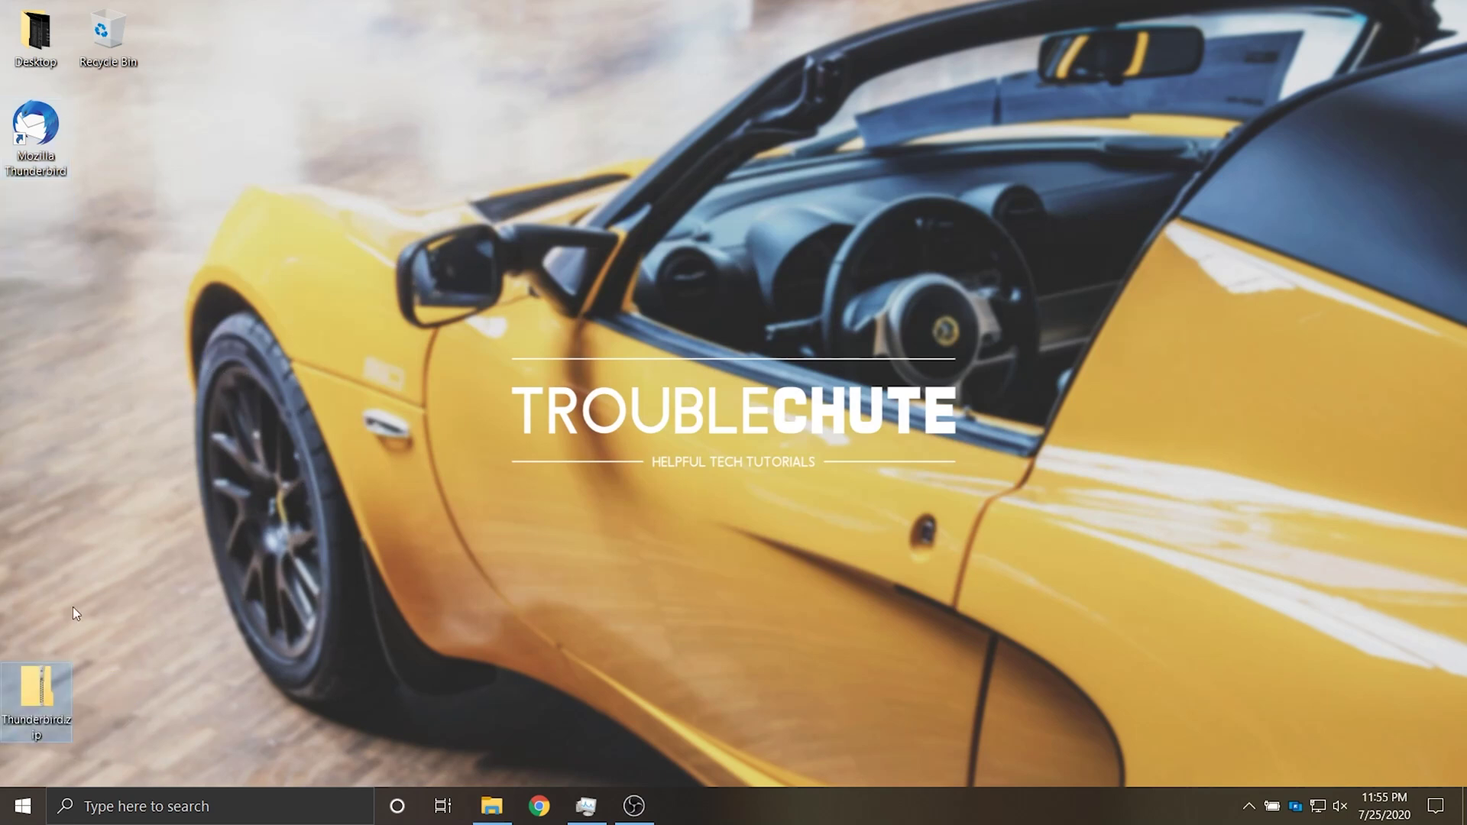
# Step: Relaunch Thunderbird on the restored profile and paste a new account password at the login-failed prompt
pyautogui.click(39, 167)
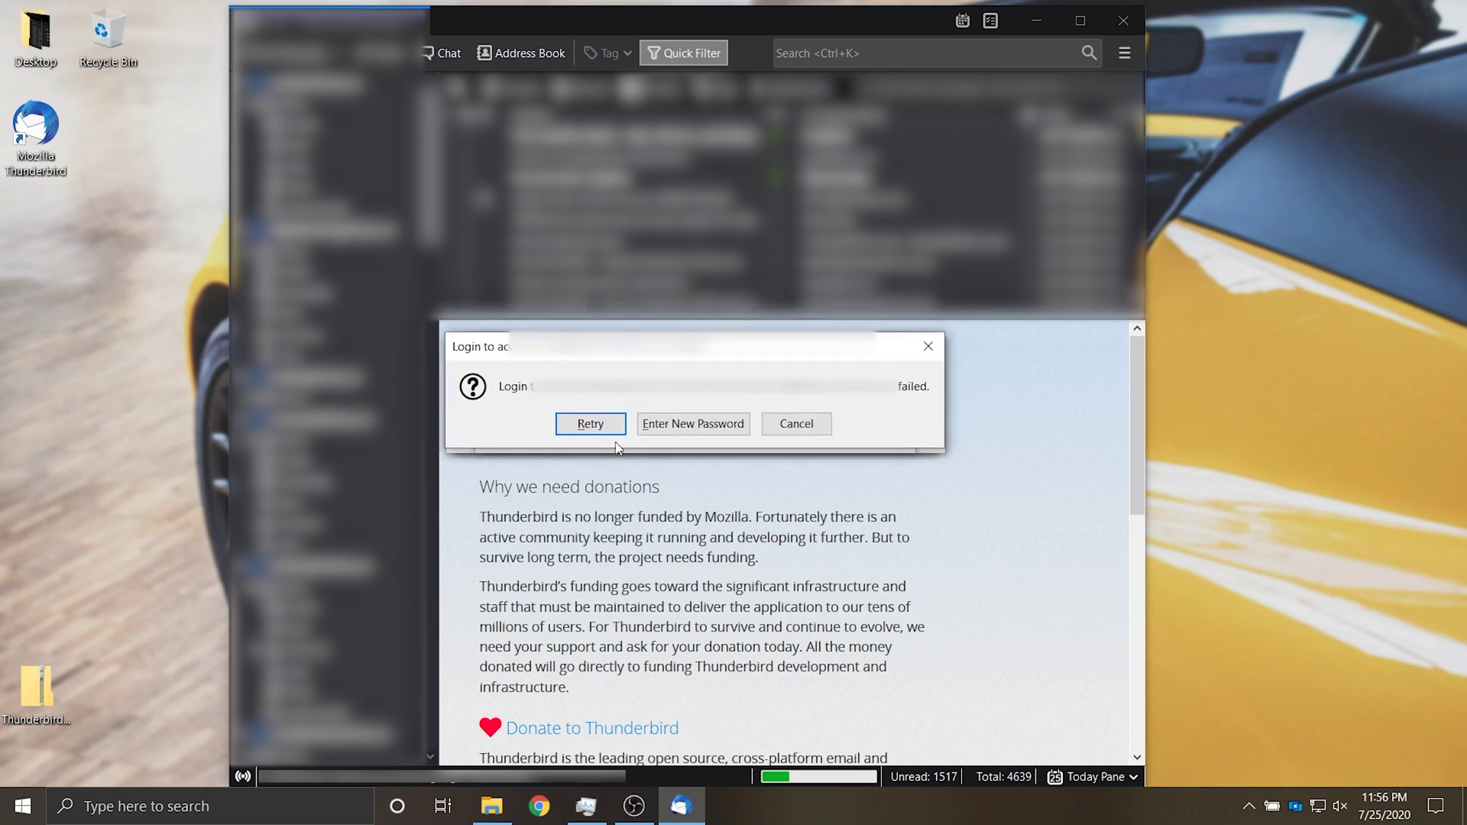
pyautogui.click(654, 422)
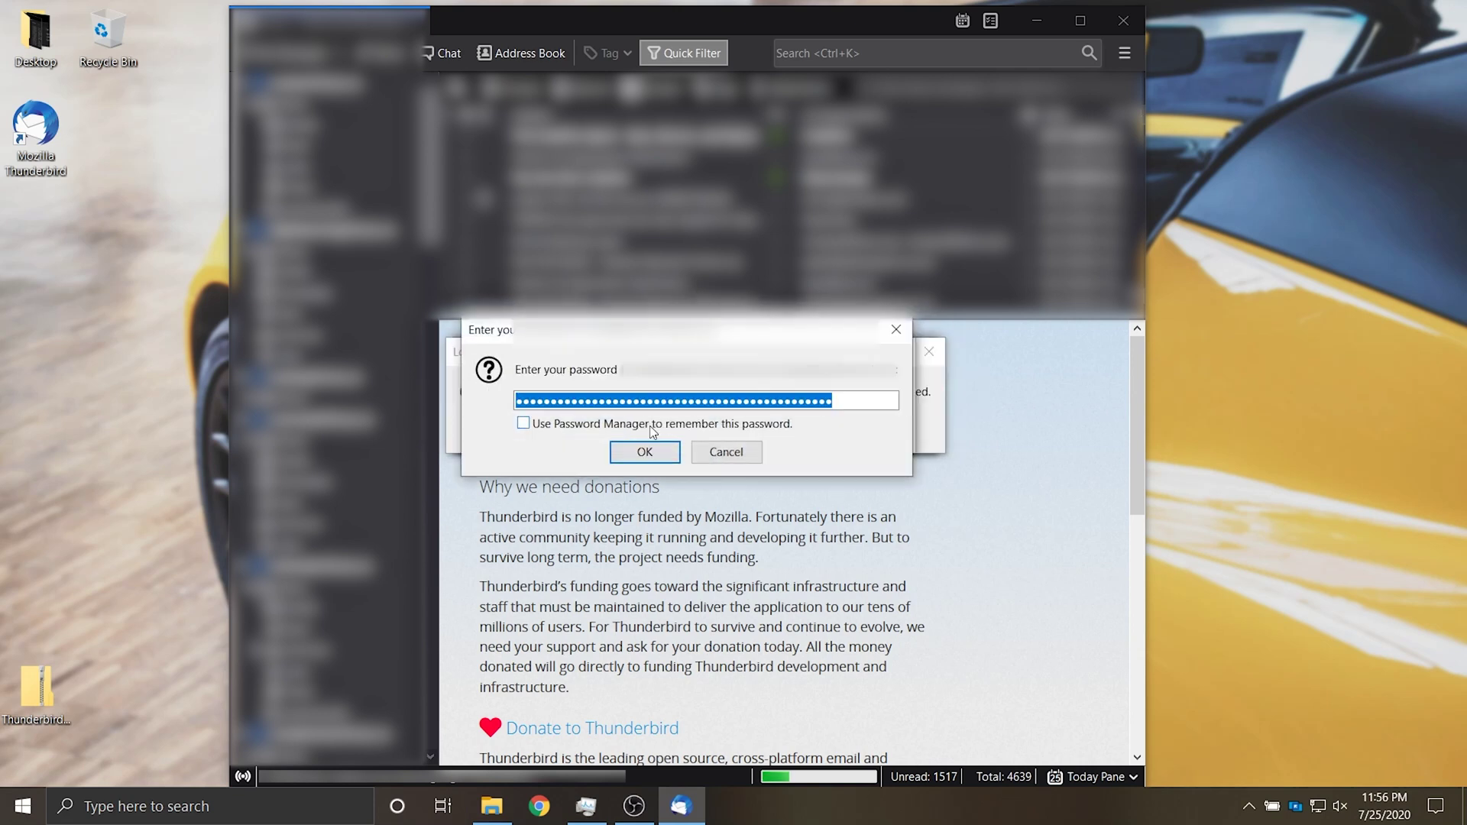
pyautogui.hotkey('ctrl', 'v')
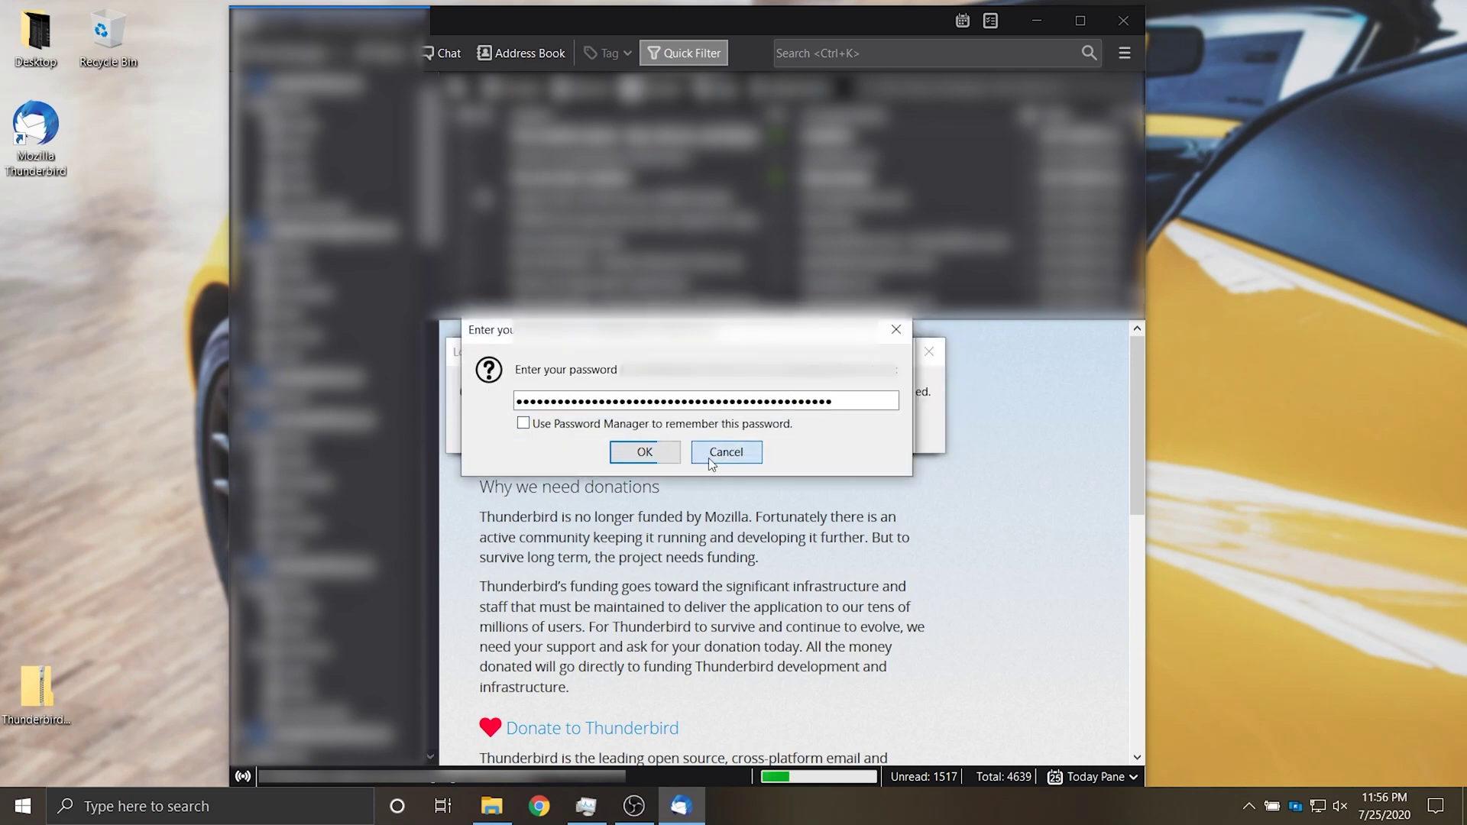
pyautogui.press('Return')
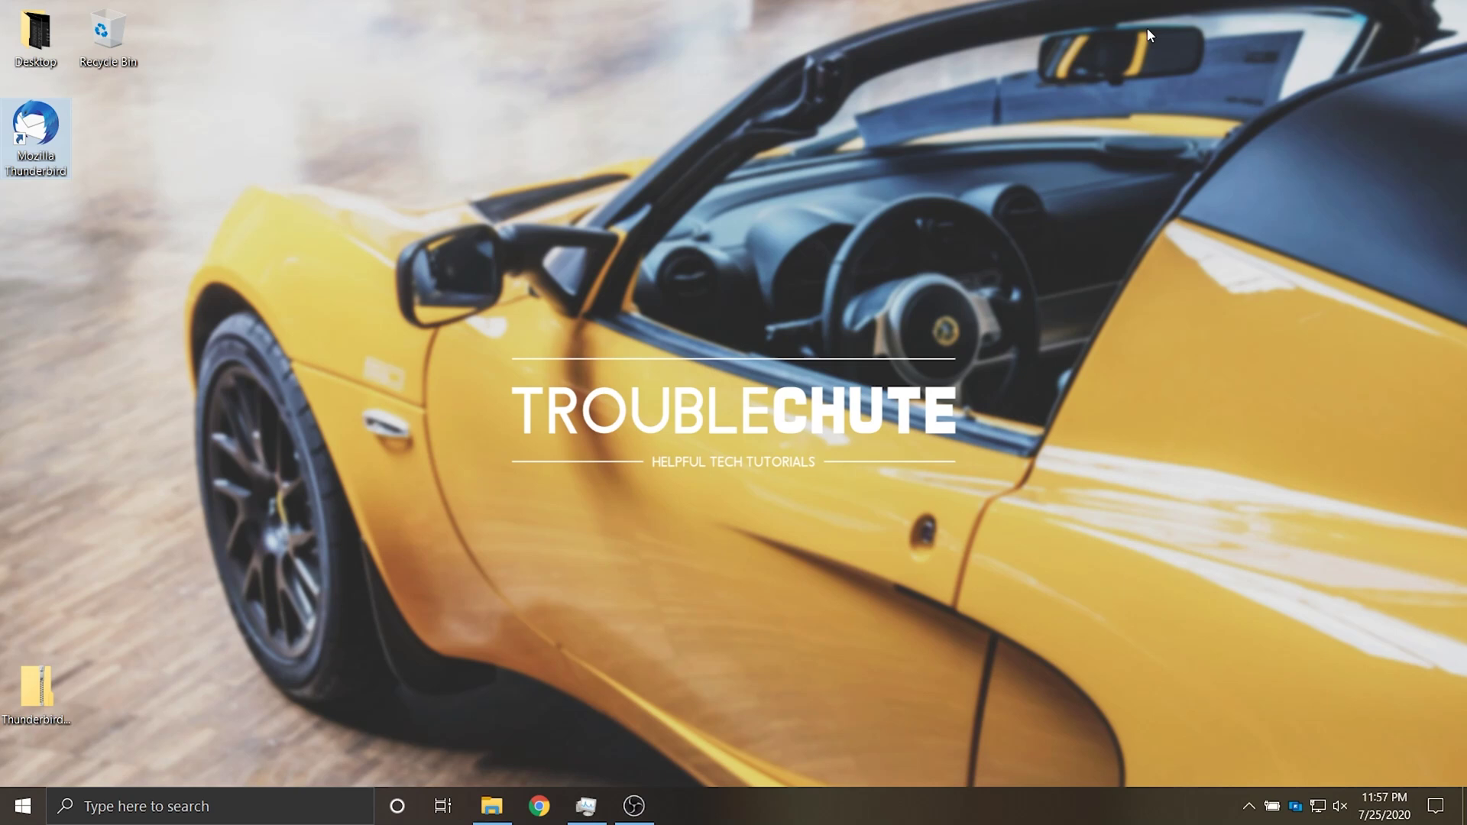